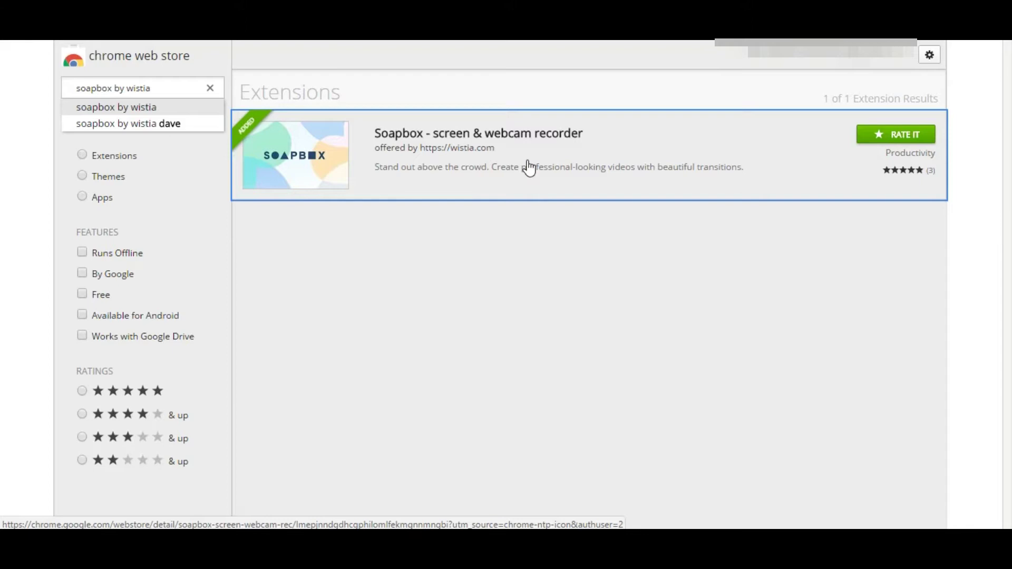
Step: Open the Soapbox - screen & webcam recorder details in the Chrome Web Store and scroll its description
{"action": "left_click", "coordinate": [564, 154]}
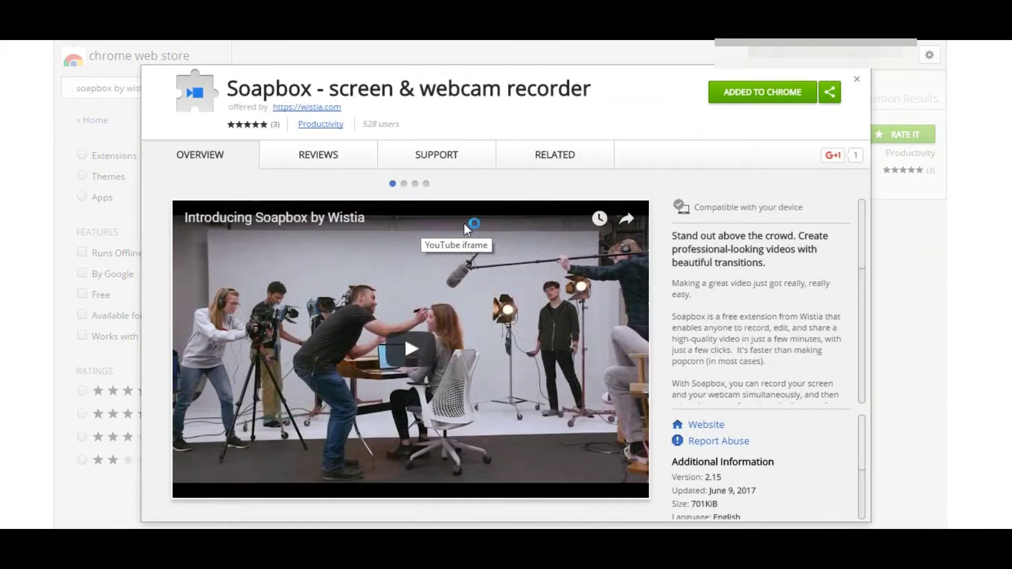
{"action": "scroll", "coordinate": [759, 295], "scroll_direction": "down", "scroll_amount": 10}
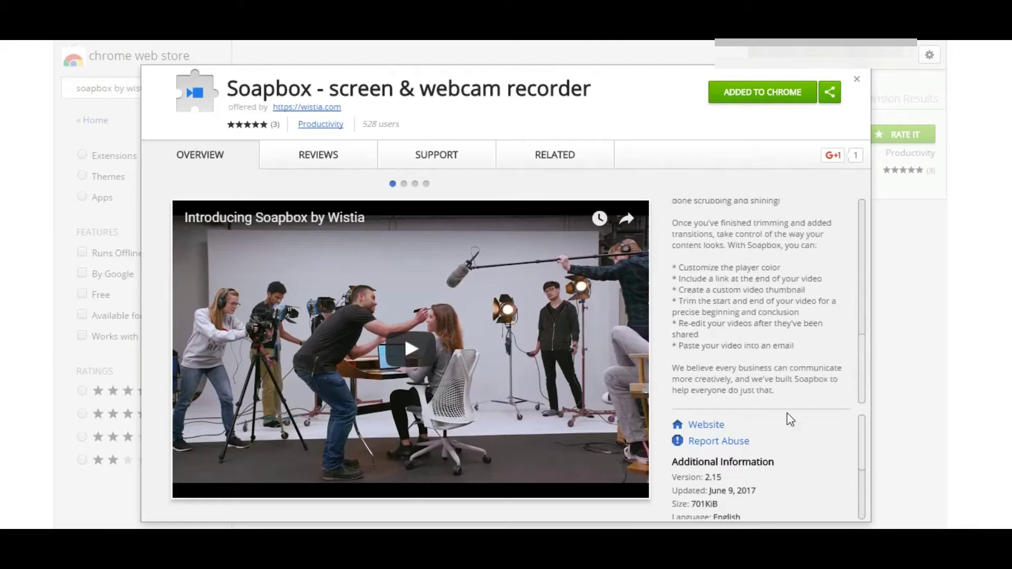
{"action": "scroll", "coordinate": [775, 425], "scroll_direction": "down", "scroll_amount": 2}
{"action": "scroll", "coordinate": [733, 438], "scroll_direction": "up", "scroll_amount": 2}
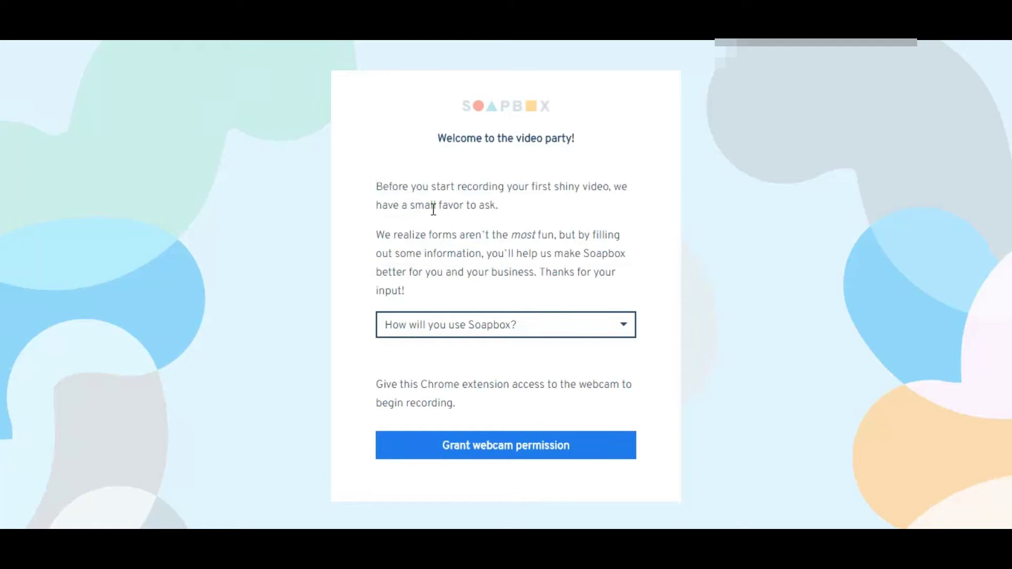
Step: Answer 'How will you use Soapbox?' with For business and browse the functional-area list without choosing
{"action": "left_click", "coordinate": [505, 334]}
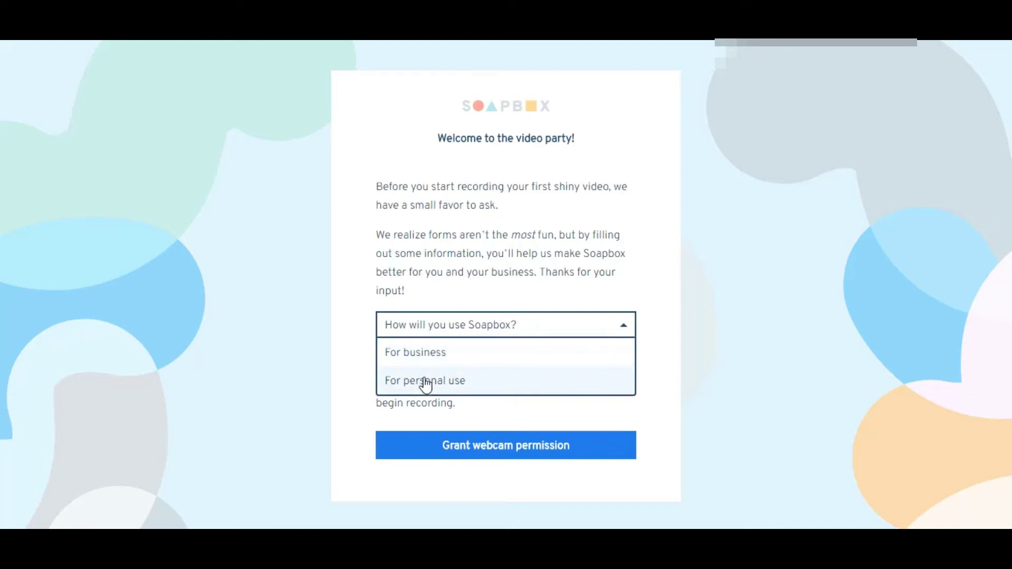
{"action": "left_click", "coordinate": [423, 357]}
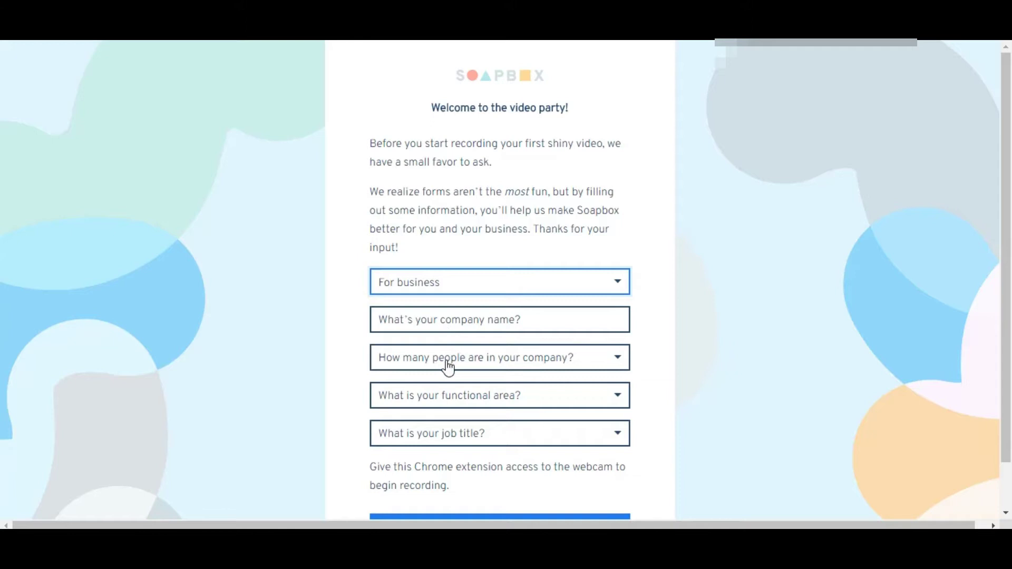
{"action": "left_click", "coordinate": [465, 401]}
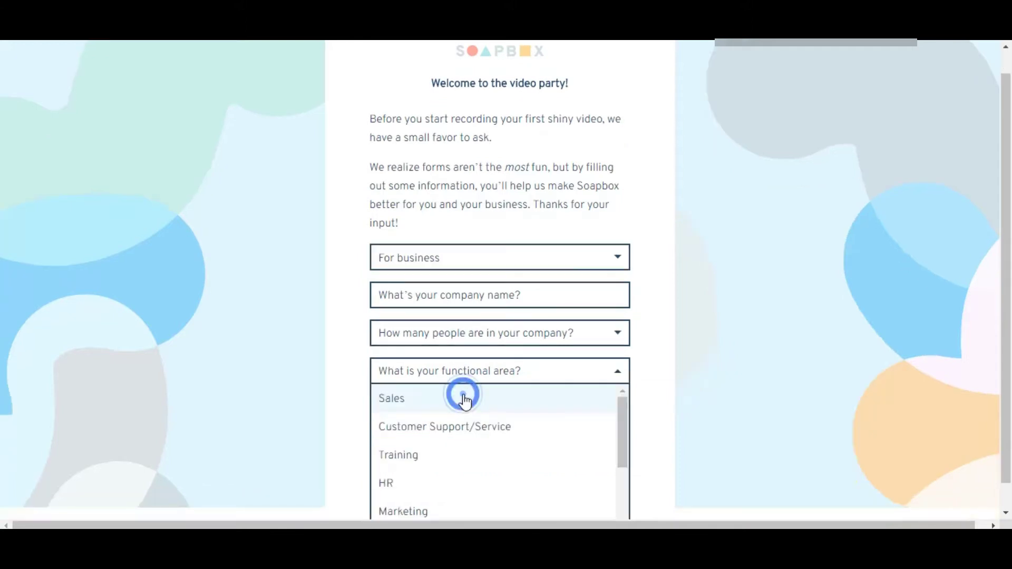
{"action": "scroll", "coordinate": [474, 396], "scroll_direction": "down", "scroll_amount": 3}
{"action": "scroll", "coordinate": [680, 386], "scroll_direction": "down", "scroll_amount": 1}
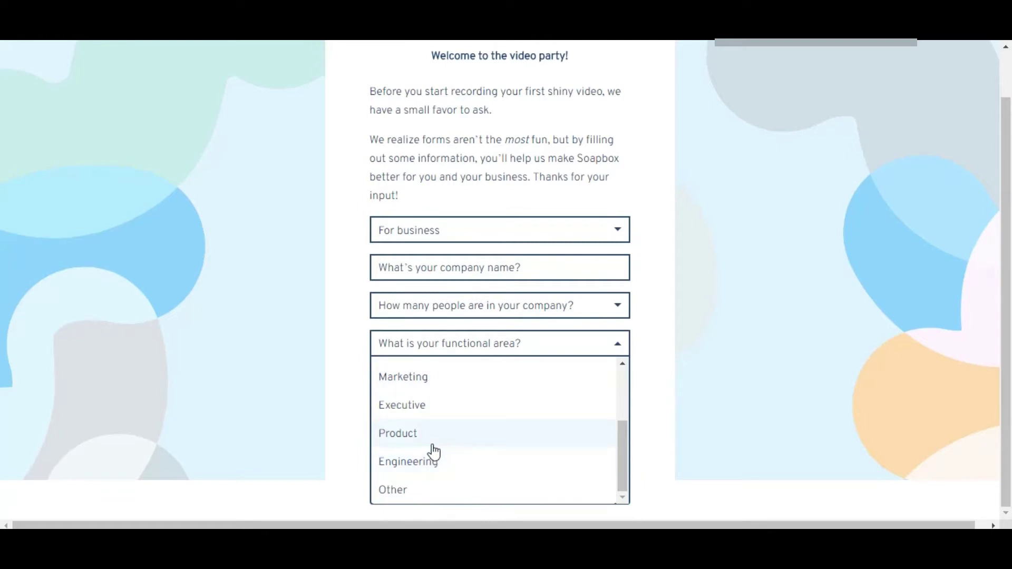
{"action": "scroll", "coordinate": [419, 440], "scroll_direction": "up", "scroll_amount": 2}
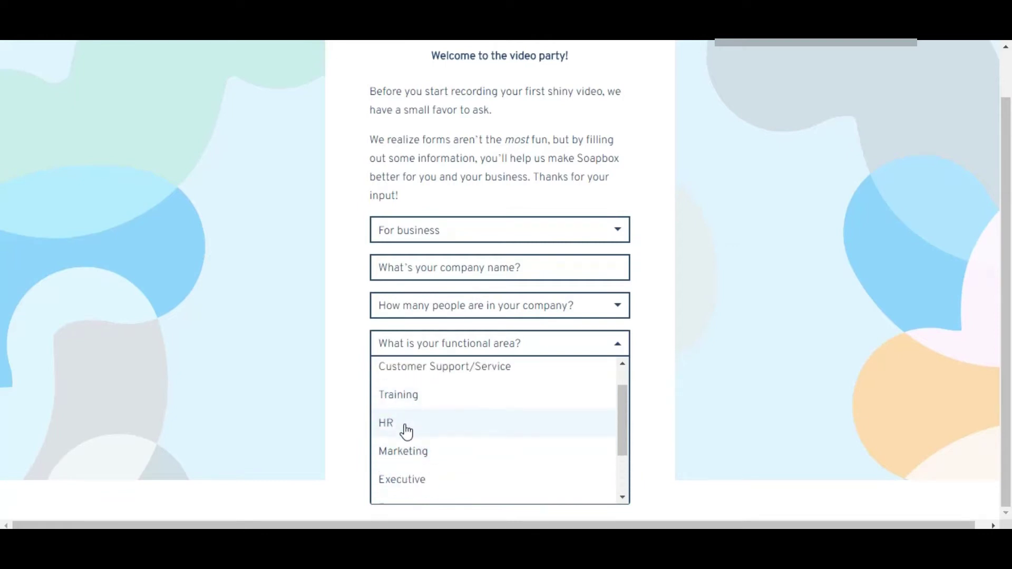
{"action": "scroll", "coordinate": [430, 419], "scroll_direction": "up", "scroll_amount": 1}
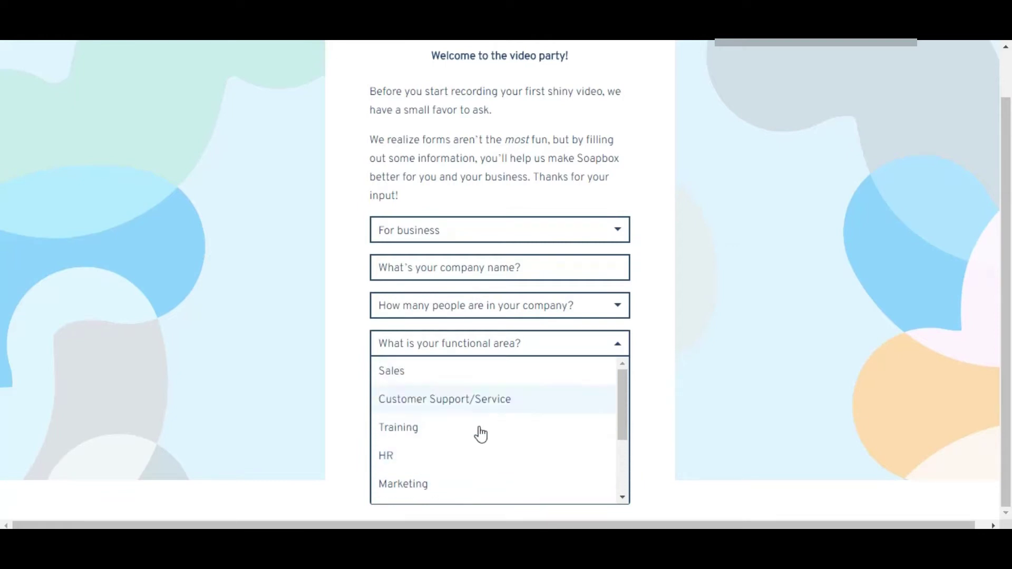
{"action": "left_click", "coordinate": [335, 401]}
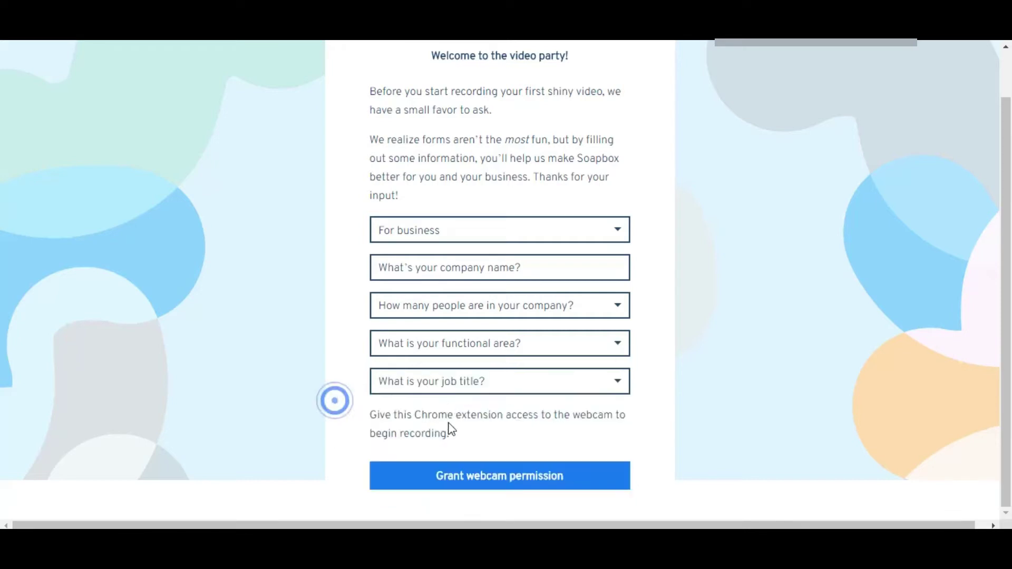
Step: Browse the job-title list, then change the usage answer to For personal use
{"action": "left_click", "coordinate": [447, 385]}
{"action": "scroll", "coordinate": [480, 427], "scroll_direction": "down", "scroll_amount": 1}
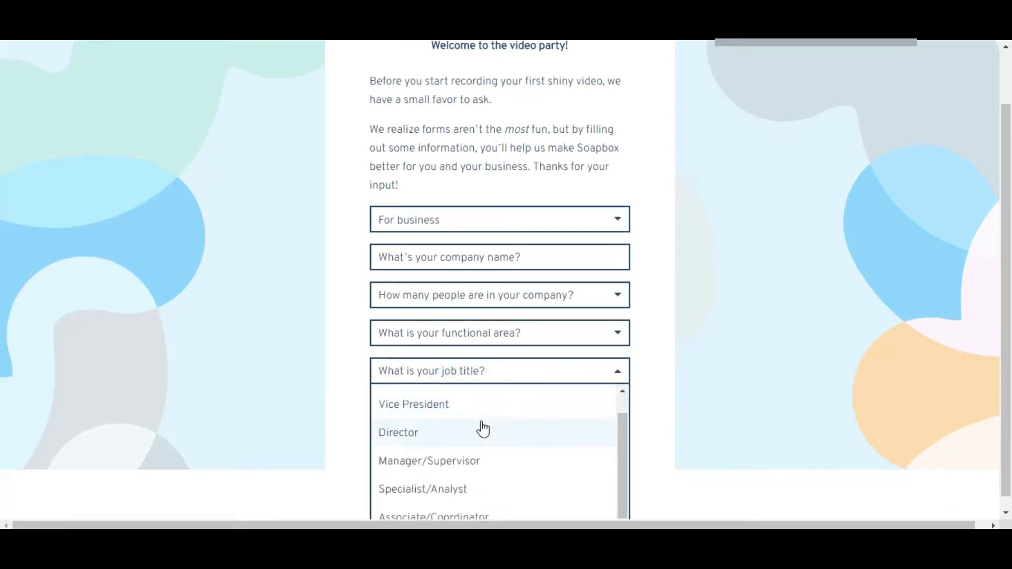
{"action": "scroll", "coordinate": [479, 429], "scroll_direction": "up", "scroll_amount": 1}
{"action": "scroll", "coordinate": [694, 380], "scroll_direction": "down", "scroll_amount": 1}
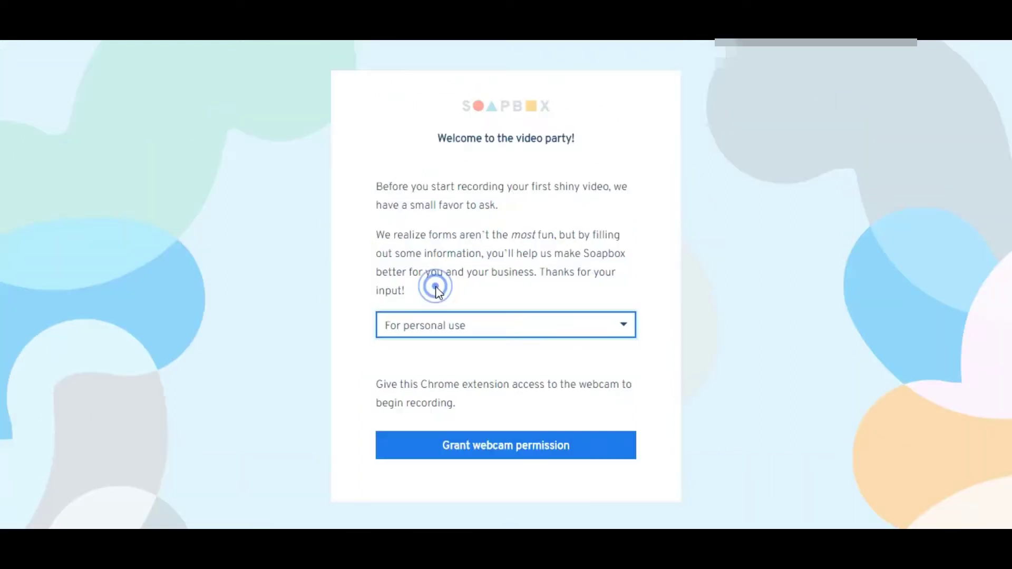
{"action": "left_click", "coordinate": [435, 287]}
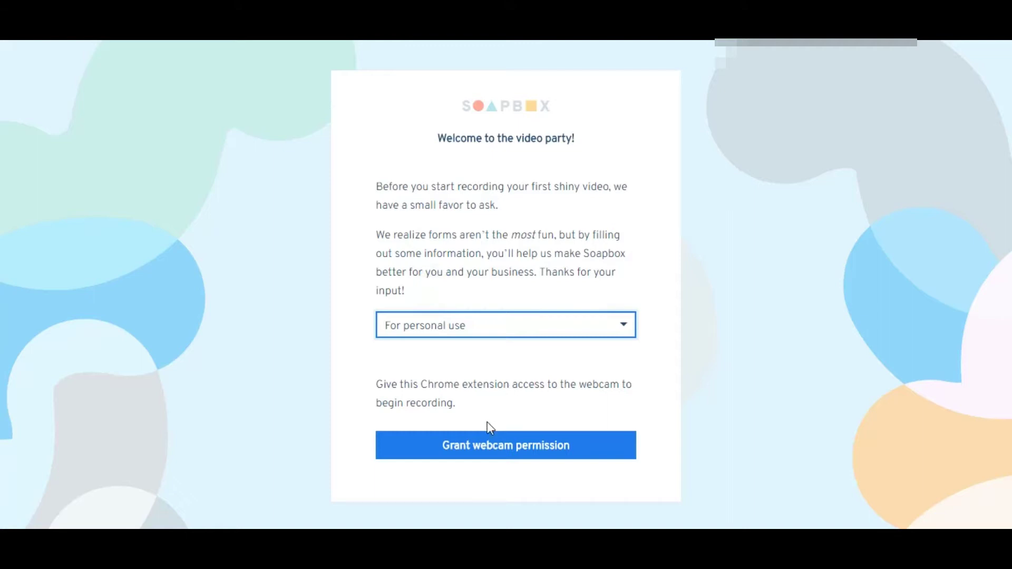
Step: Grant Soapbox webcam permission and allow camera and microphone access in Chrome's prompt
{"action": "left_click", "coordinate": [492, 448]}
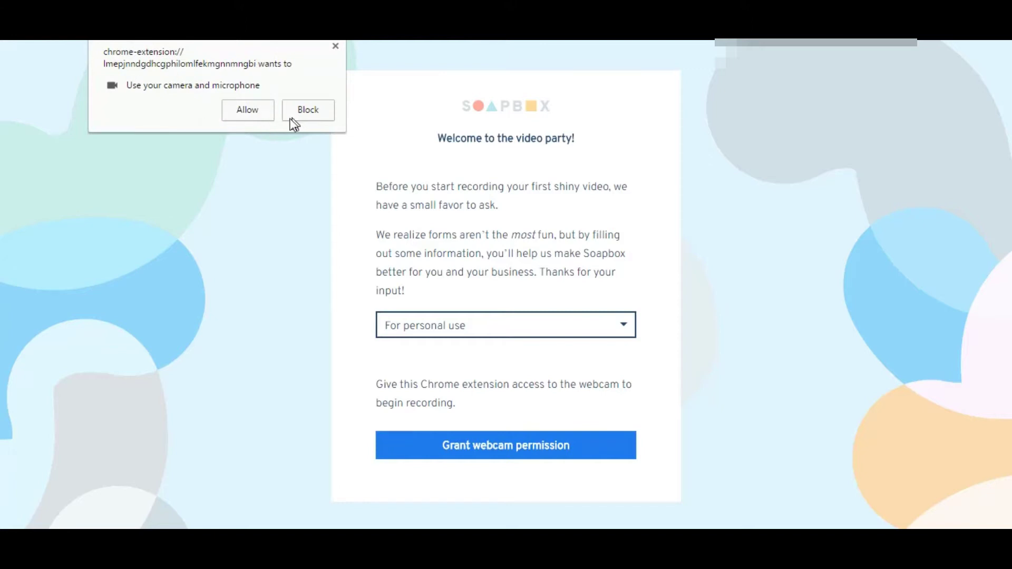
{"action": "left_click", "coordinate": [248, 110]}
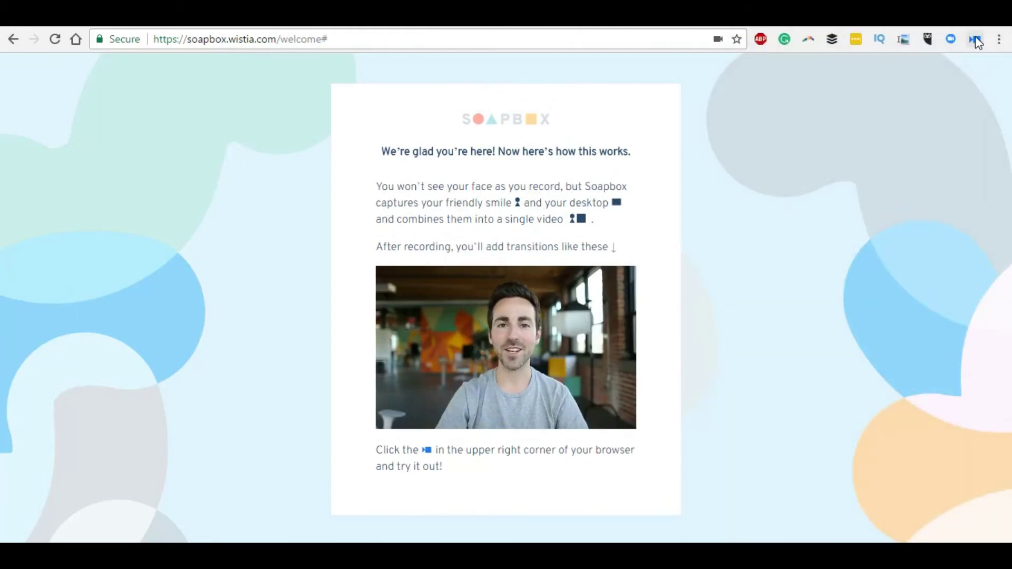
Step: Open the Soapbox recorder panel from its Chrome toolbar icon
{"action": "left_click", "coordinate": [973, 39]}
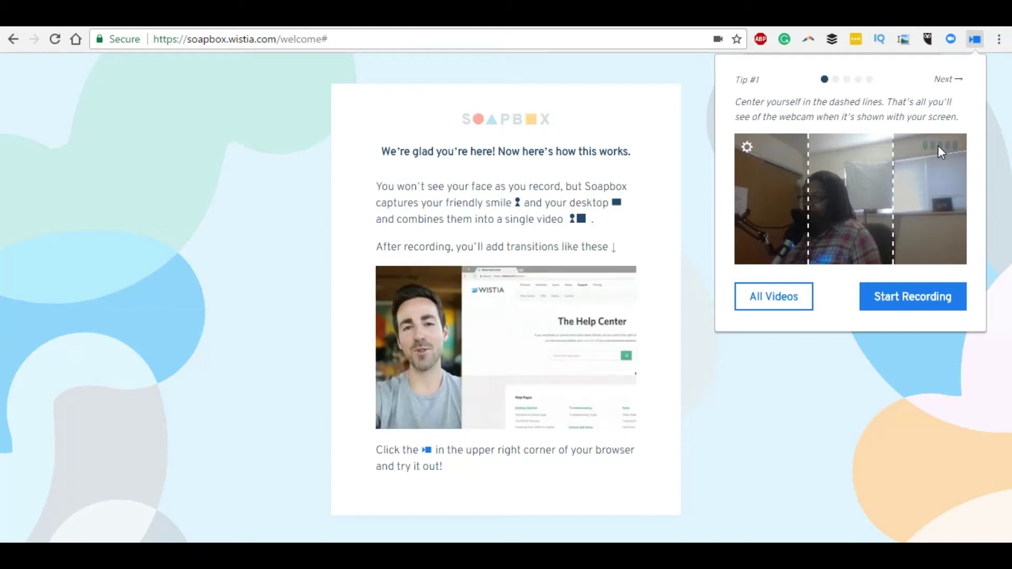
Step: Set the audio source to the ATR USB microphone and video source to Logitech HD Pro Webcam
{"action": "left_click", "coordinate": [747, 148]}
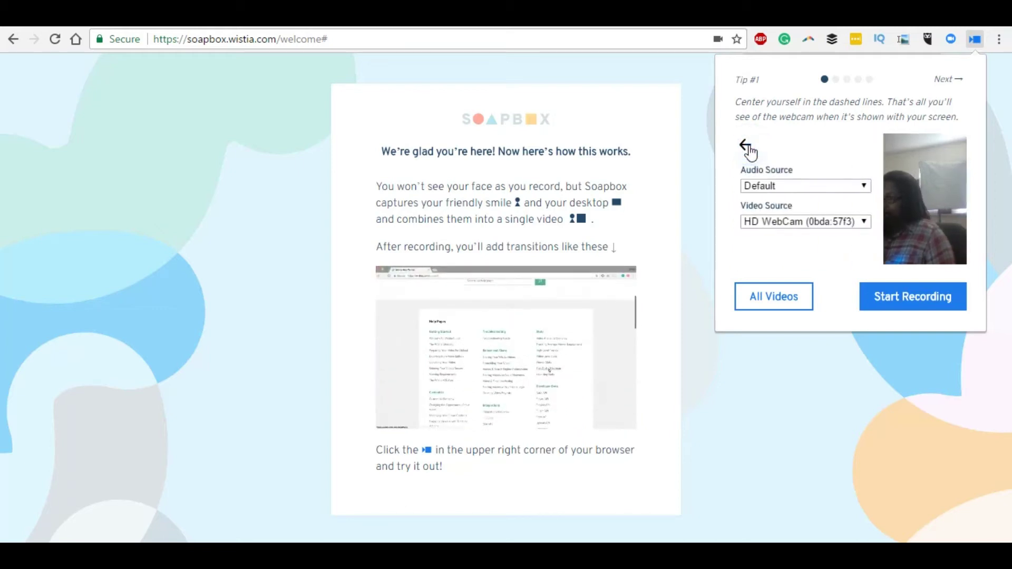
{"action": "left_click", "coordinate": [780, 187]}
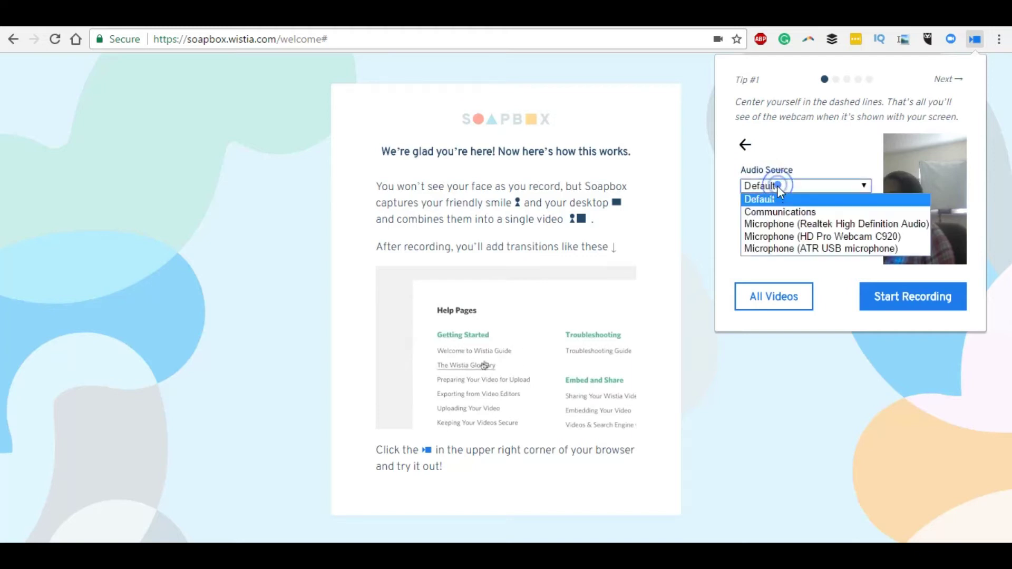
{"action": "left_click", "coordinate": [801, 252]}
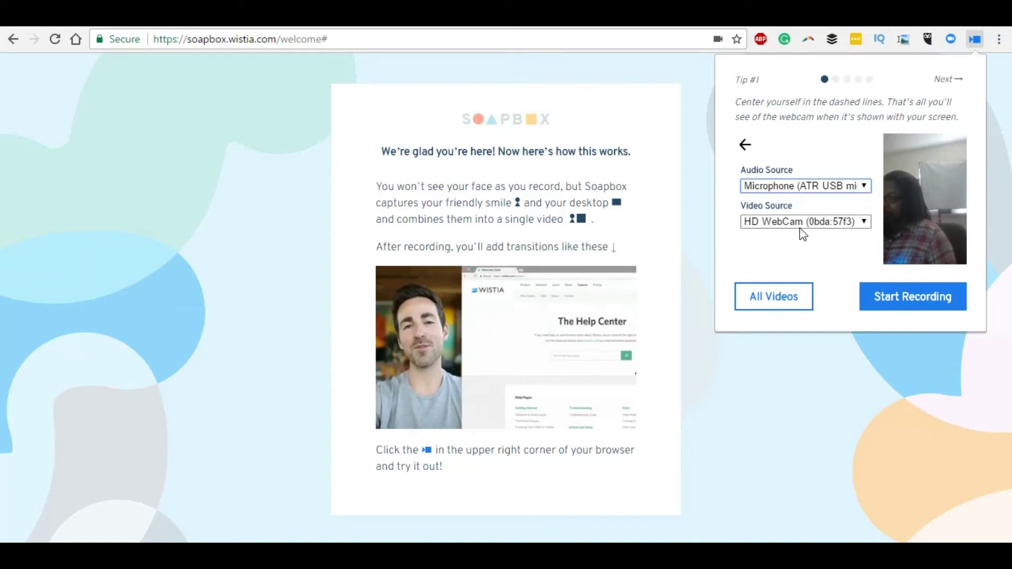
{"action": "left_click", "coordinate": [798, 227]}
{"action": "left_click", "coordinate": [799, 250]}
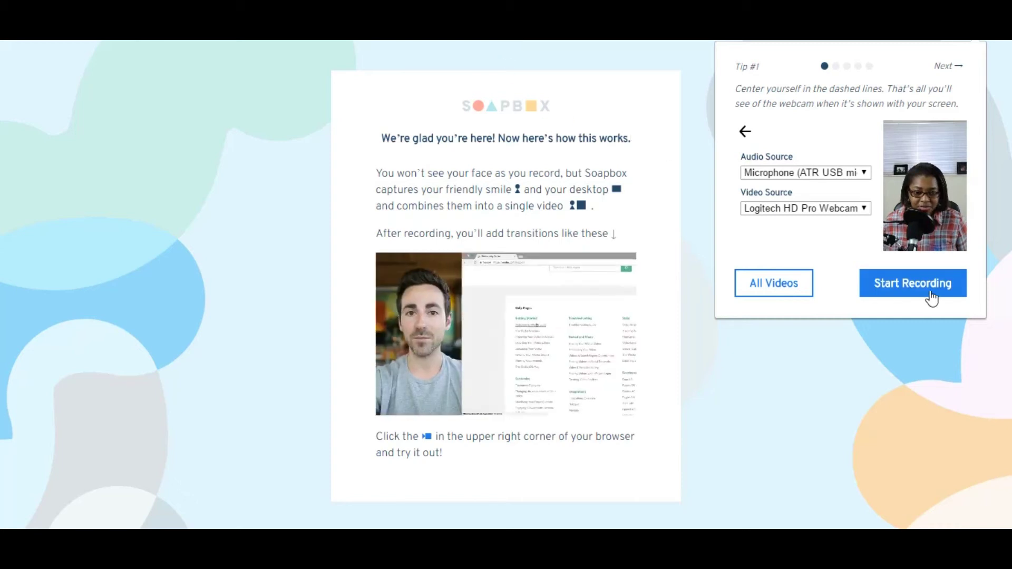
Step: Start a recording and share Screen 2 with Soapbox
{"action": "left_click", "coordinate": [915, 289]}
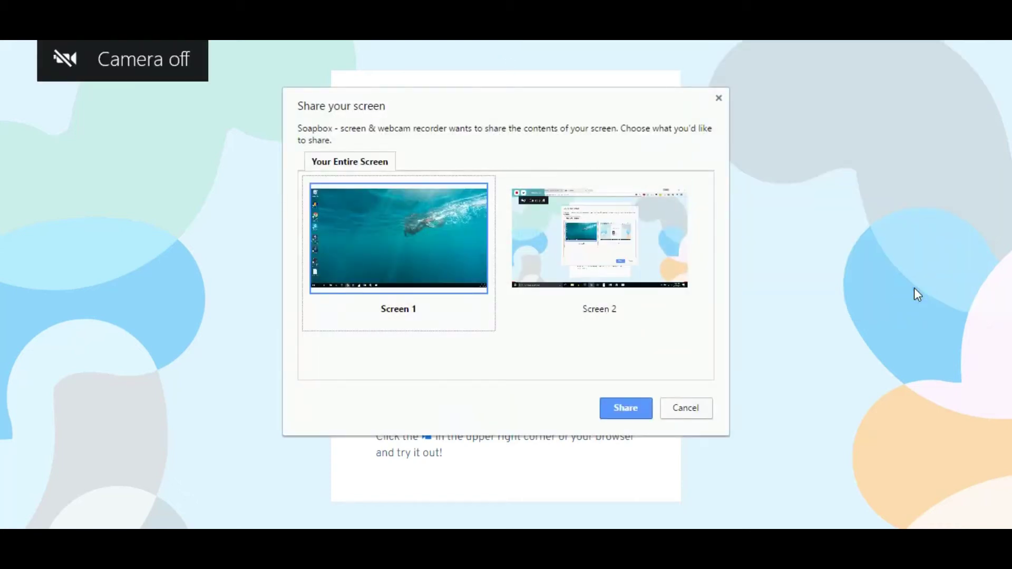
{"action": "left_click", "coordinate": [630, 258]}
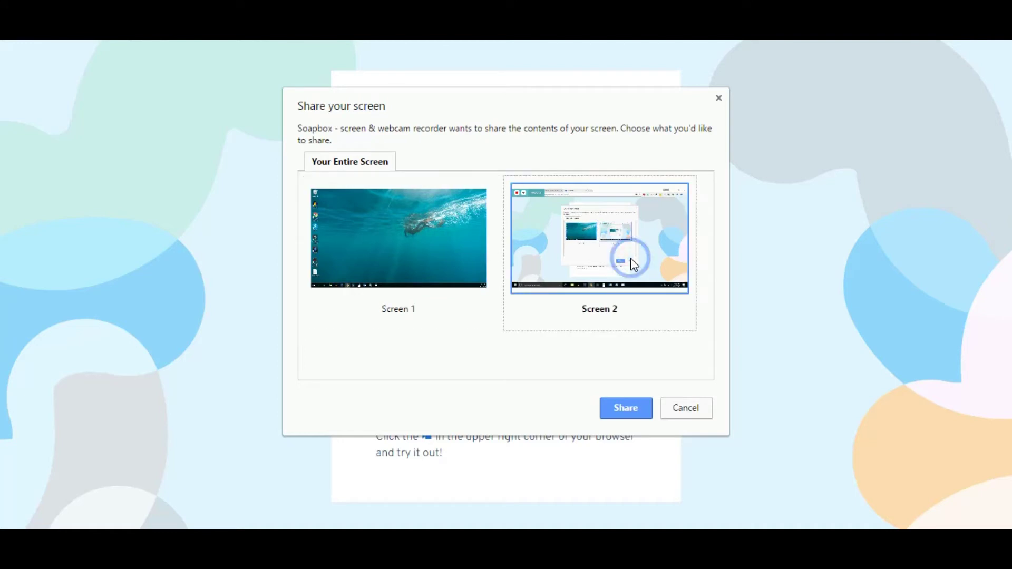
{"action": "left_click", "coordinate": [622, 404]}
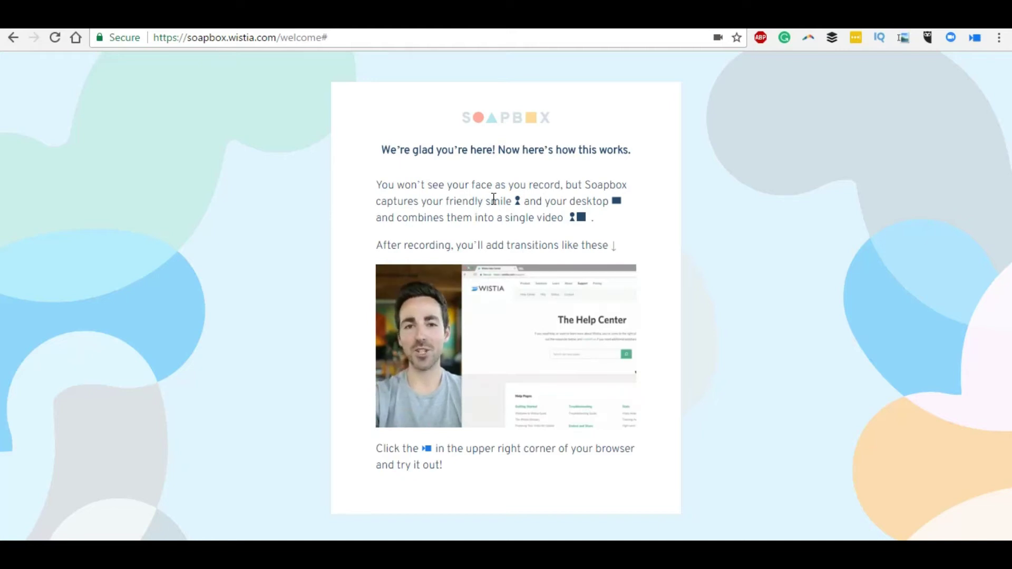
Step: Reopen the Soapbox recorder panel from the toolbar icon
{"action": "left_click_drag", "start_coordinate": [490, 200], "coordinate": [512, 201]}
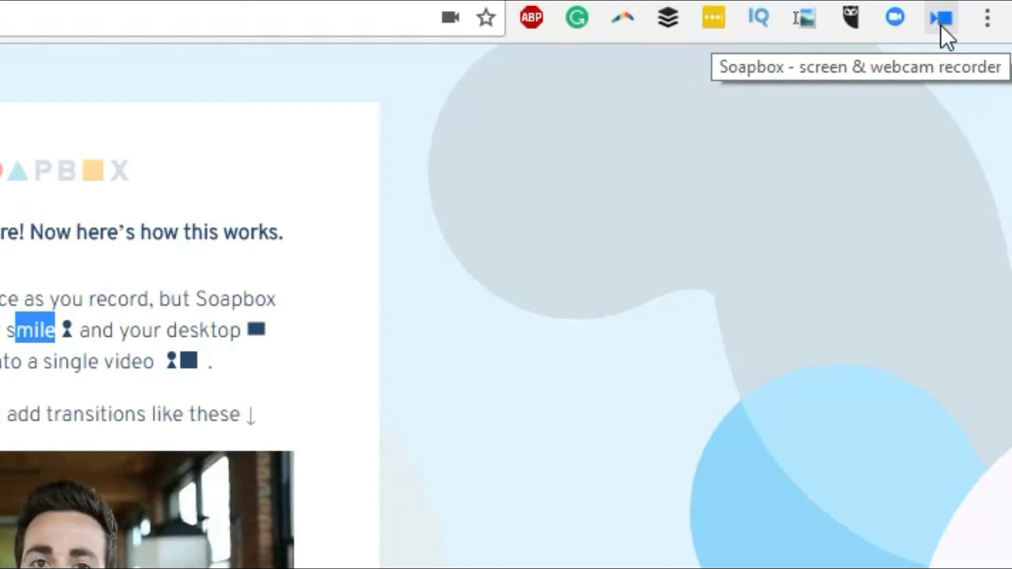
{"action": "left_click", "coordinate": [941, 24]}
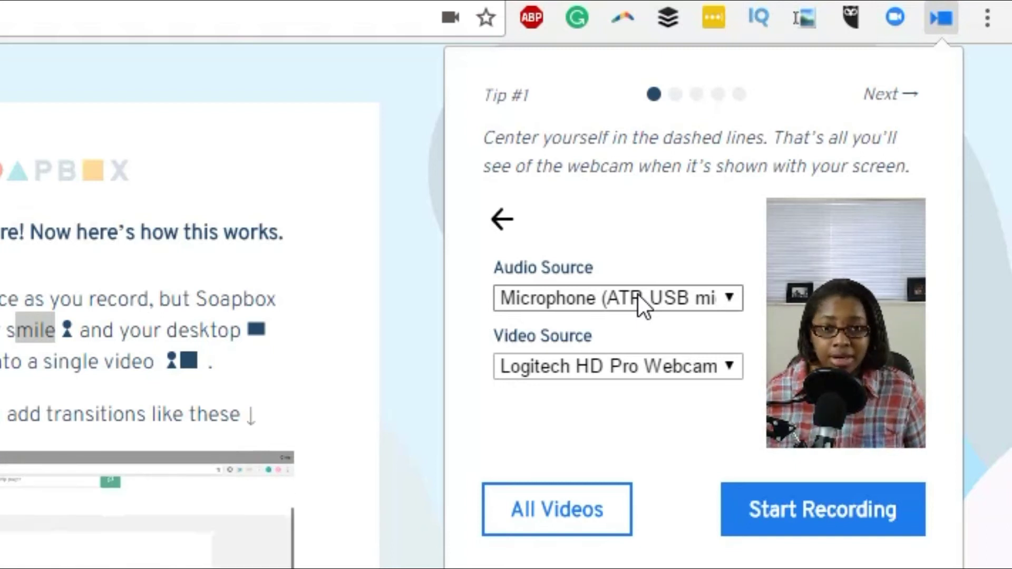
Step: Record Screen 2 again, then stop so the untitled recording opens in the editor
{"action": "left_click", "coordinate": [836, 524]}
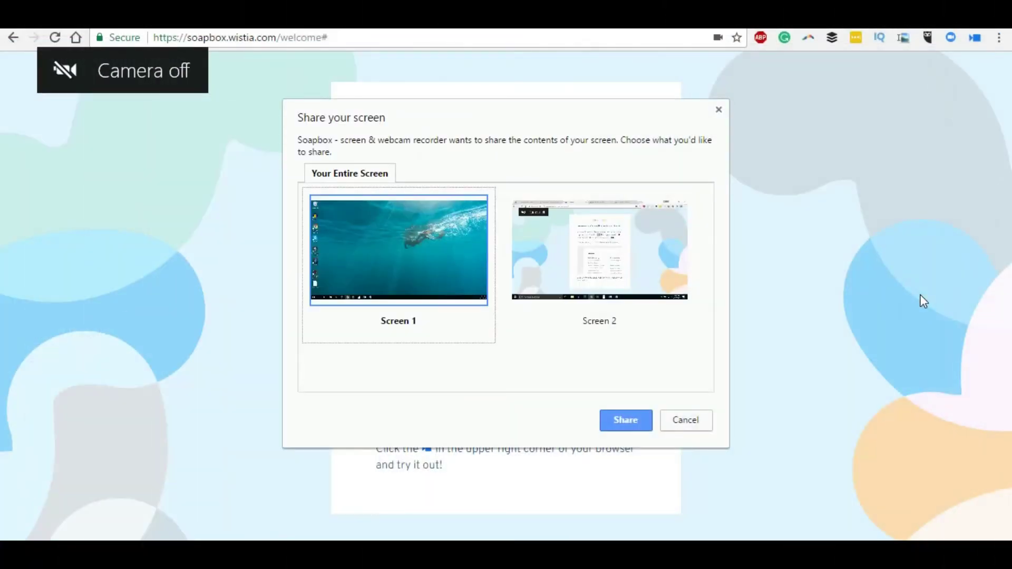
{"action": "left_click", "coordinate": [551, 255]}
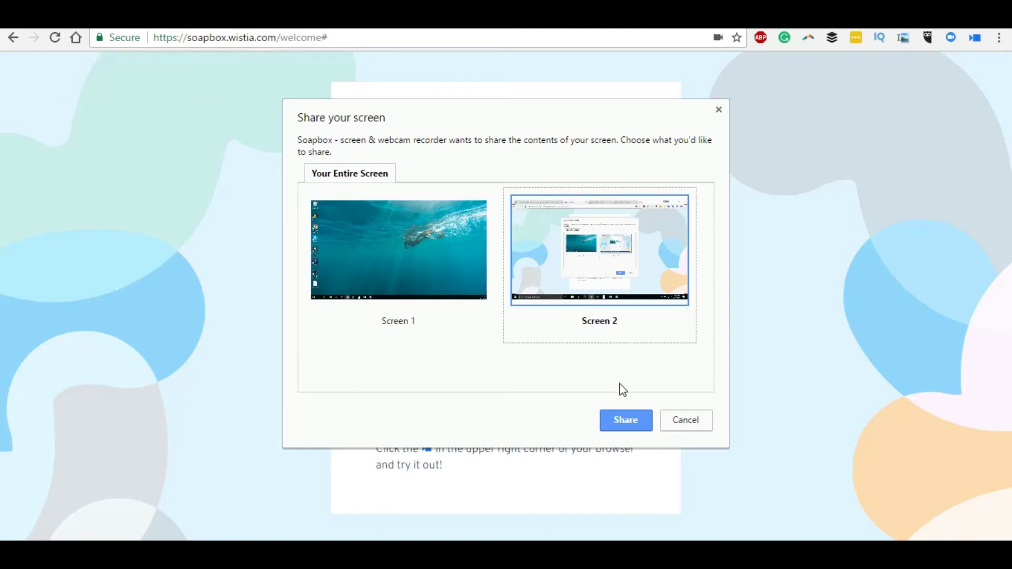
{"action": "left_click", "coordinate": [623, 424]}
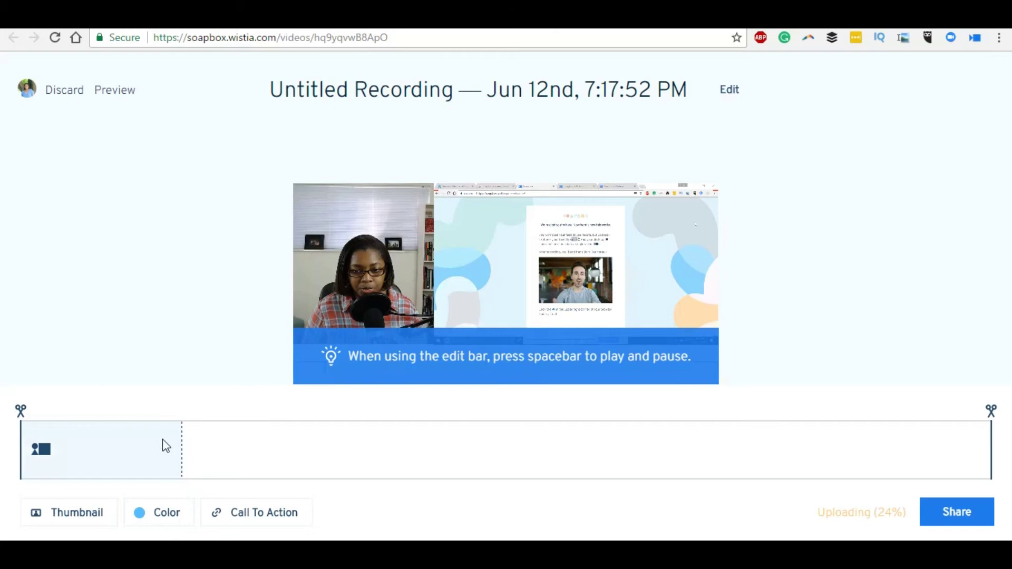
Step: Split the timeline near the start, make the new section camera-only, then split another section after it
{"action": "left_click", "coordinate": [63, 446]}
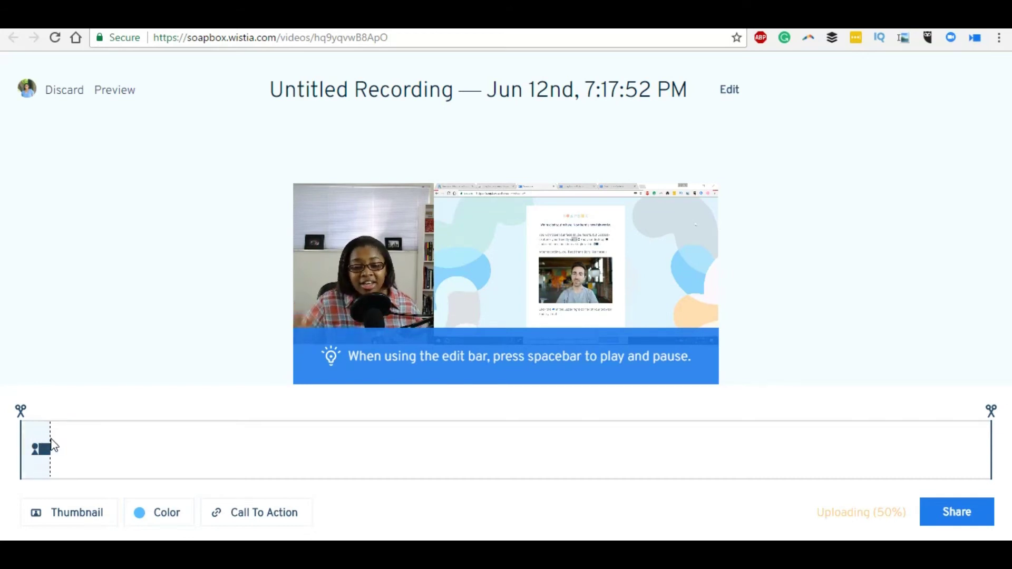
{"action": "left_click", "coordinate": [52, 438]}
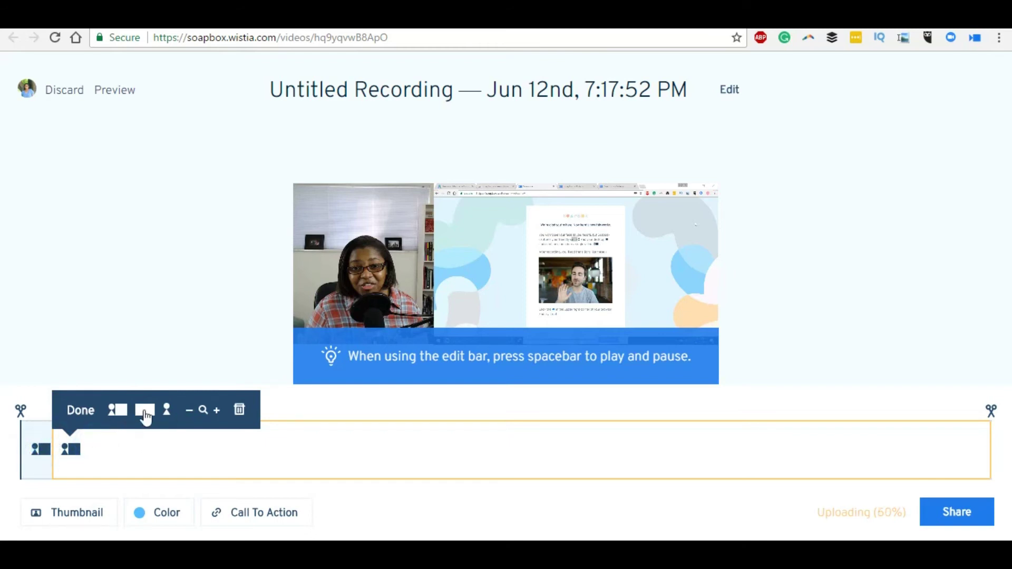
{"action": "left_click", "coordinate": [165, 411]}
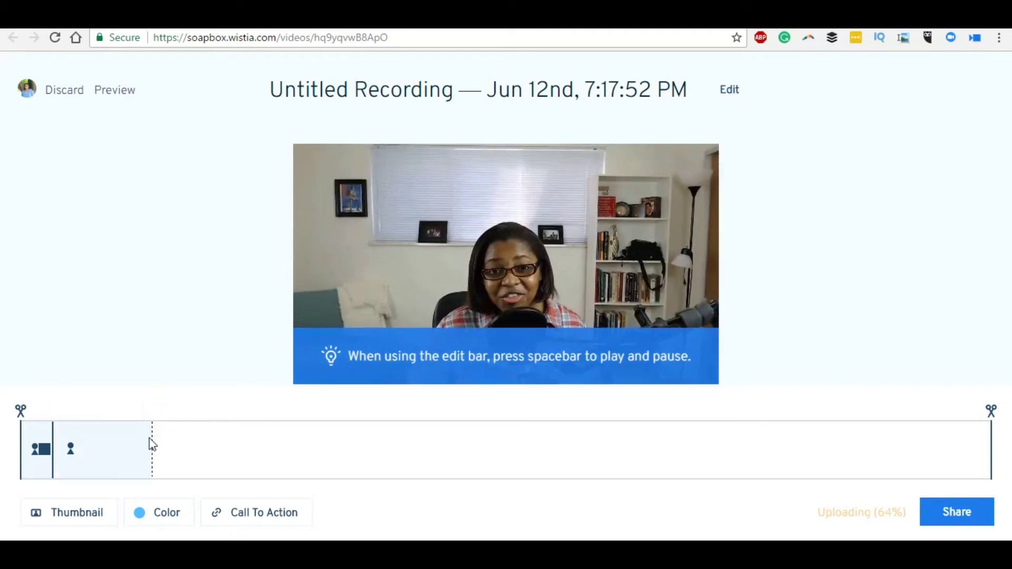
{"action": "left_click", "coordinate": [62, 441]}
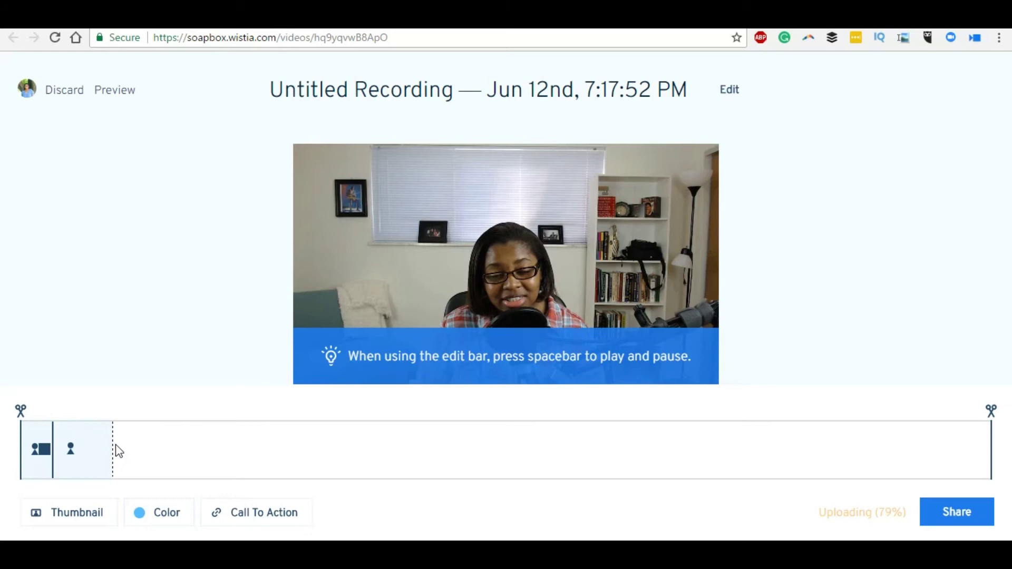
{"action": "left_click", "coordinate": [138, 451]}
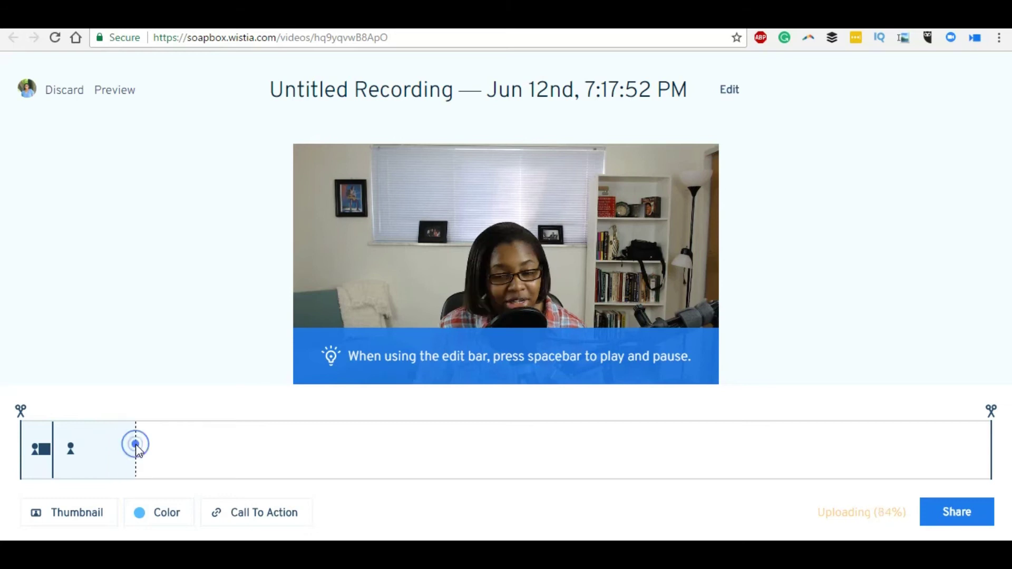
Step: Remove the extra section after the camera-only part and lengthen the opening split-layout section
{"action": "left_click", "coordinate": [71, 409]}
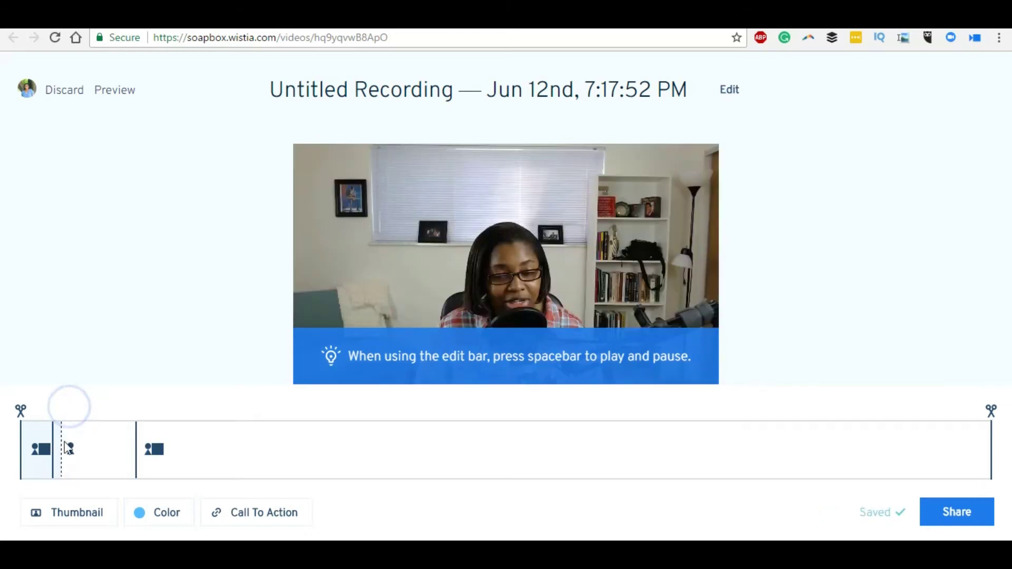
{"action": "left_click_drag", "start_coordinate": [20, 450], "coordinate": [71, 459]}
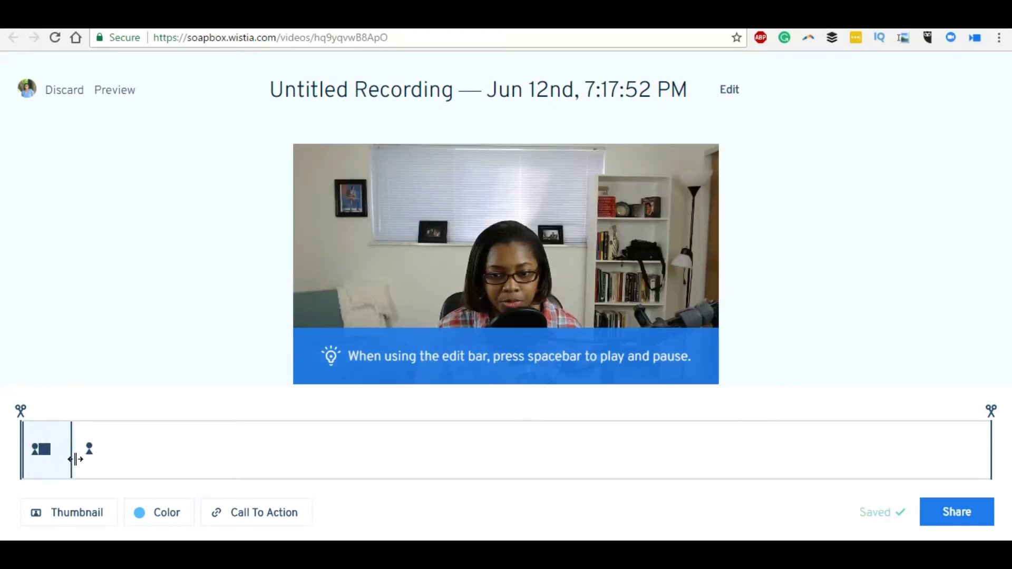
{"action": "left_click_drag", "start_coordinate": [7, 460], "coordinate": [147, 454]}
{"action": "left_click", "coordinate": [53, 456]}
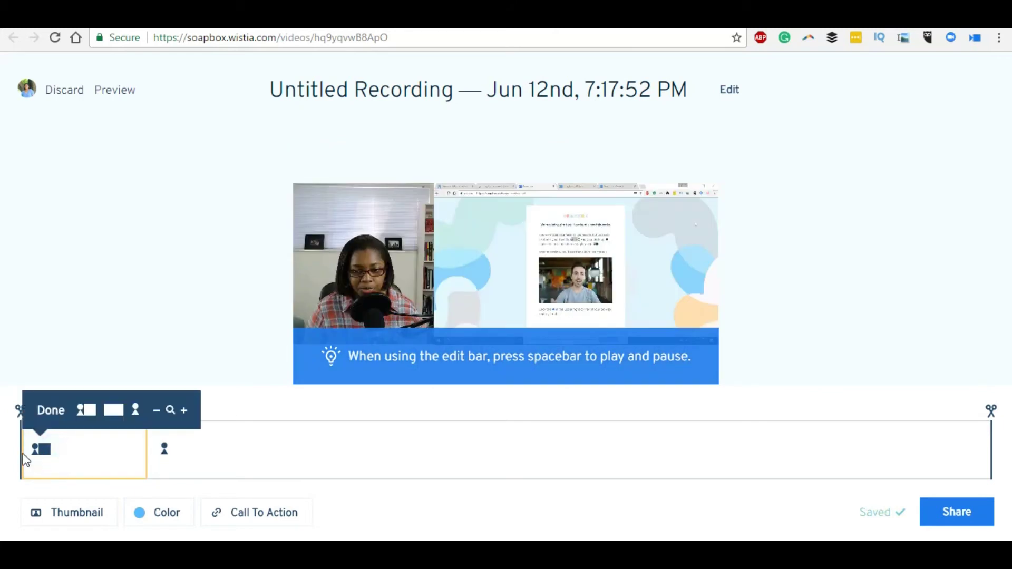
{"action": "left_click", "coordinate": [29, 452]}
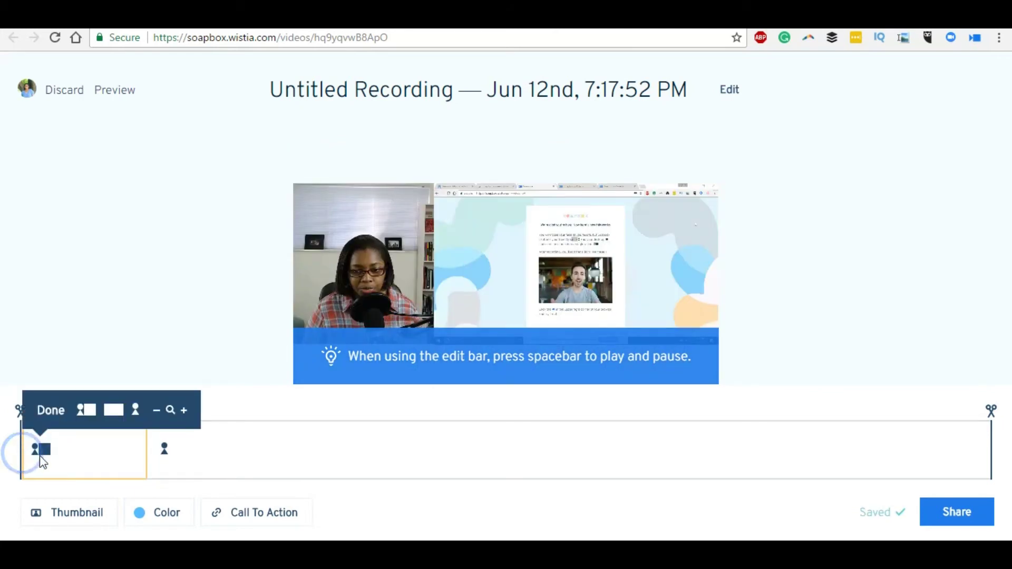
{"action": "left_click", "coordinate": [40, 418]}
Step: Add a section boundary near the start, make the second section camera-only, and extend it further
{"action": "left_click_drag", "start_coordinate": [22, 450], "coordinate": [77, 451]}
{"action": "left_click", "coordinate": [102, 450]}
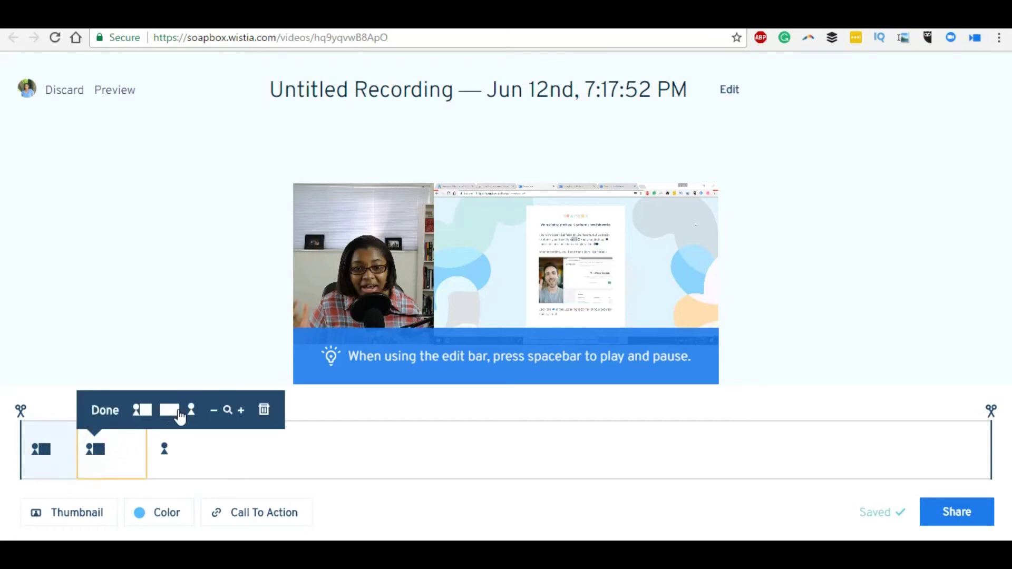
{"action": "left_click", "coordinate": [190, 410]}
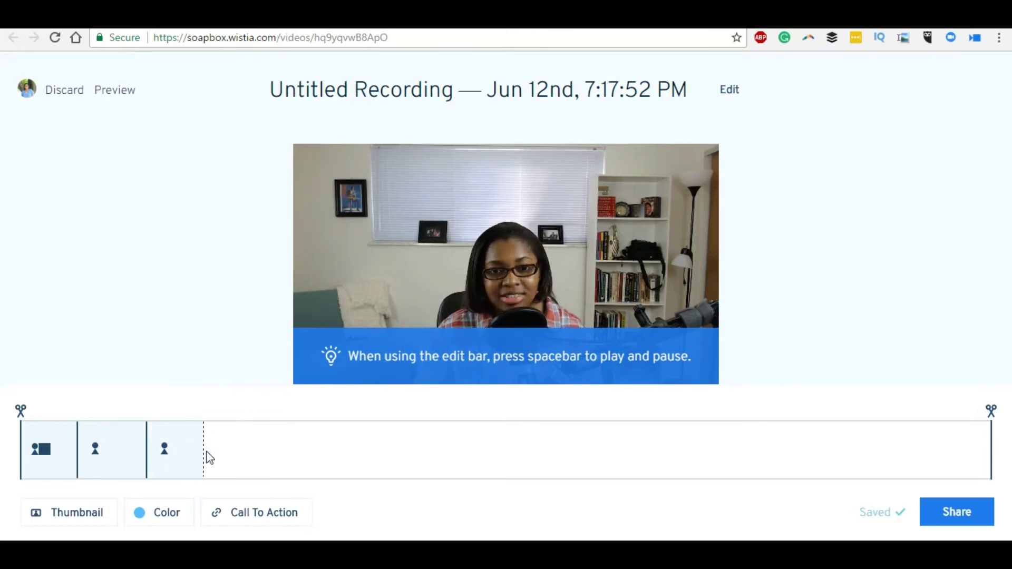
{"action": "left_click_drag", "start_coordinate": [147, 453], "coordinate": [210, 459]}
Step: Nudge the third section's boundary earlier and extend a screen-only section after it further into the recording
{"action": "left_click", "coordinate": [201, 460]}
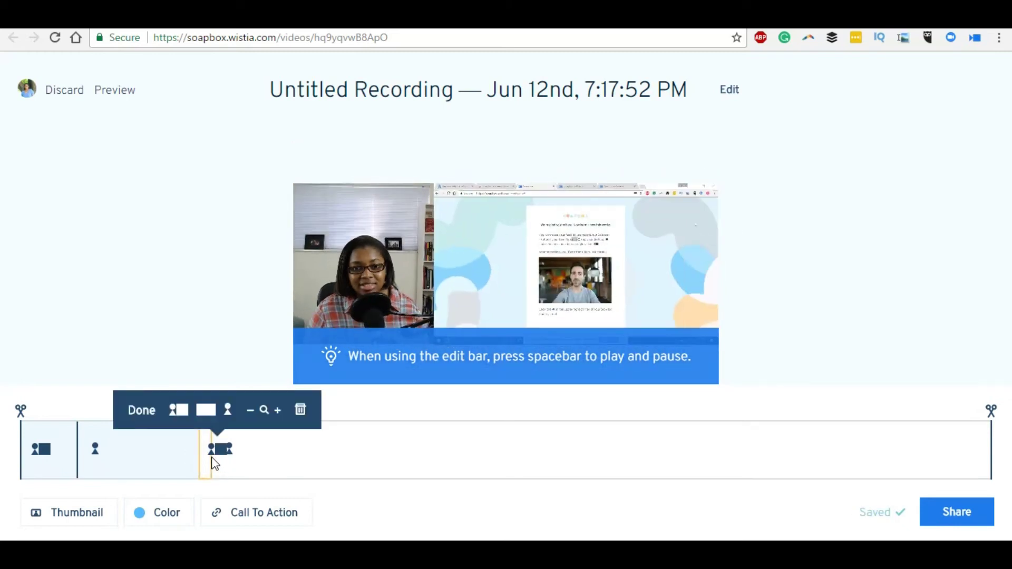
{"action": "left_click", "coordinate": [142, 411]}
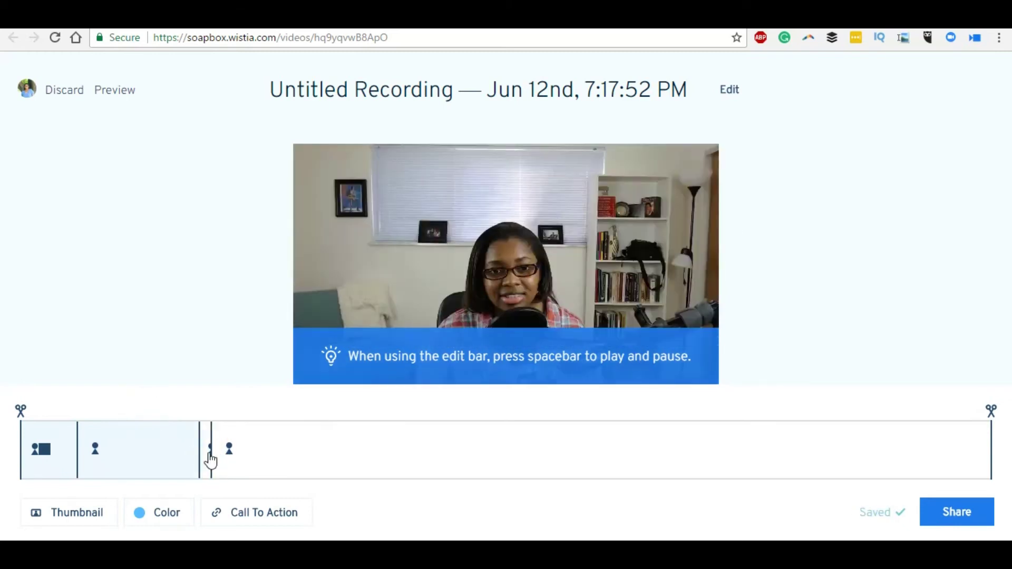
{"action": "mouse_move", "coordinate": [199, 451]}
{"action": "left_mouse_down"}
{"action": "mouse_move", "coordinate": [166, 453]}
{"action": "mouse_move", "coordinate": [206, 452]}
{"action": "left_mouse_up"}
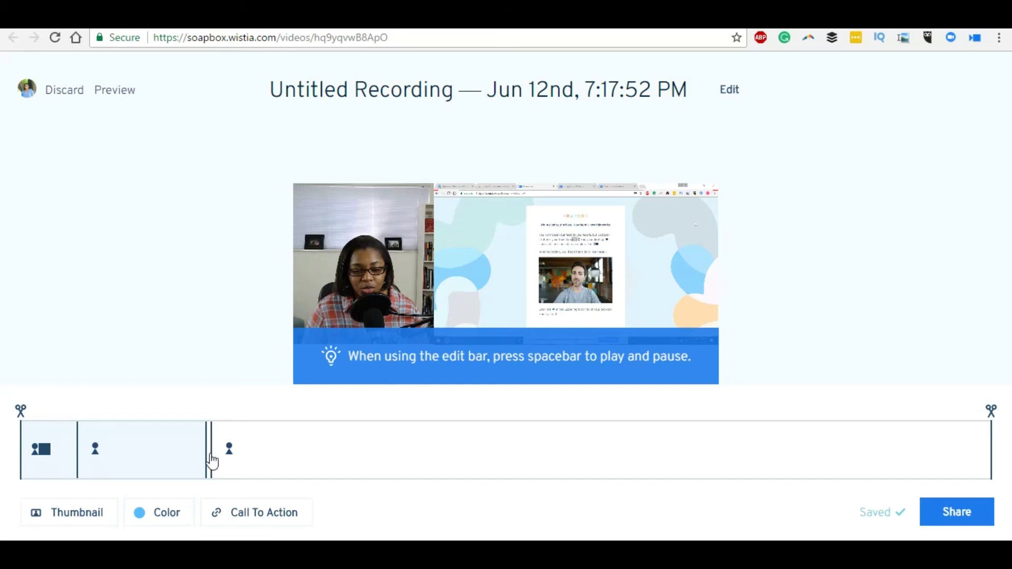
{"action": "left_click", "coordinate": [212, 461]}
{"action": "left_click", "coordinate": [212, 411]}
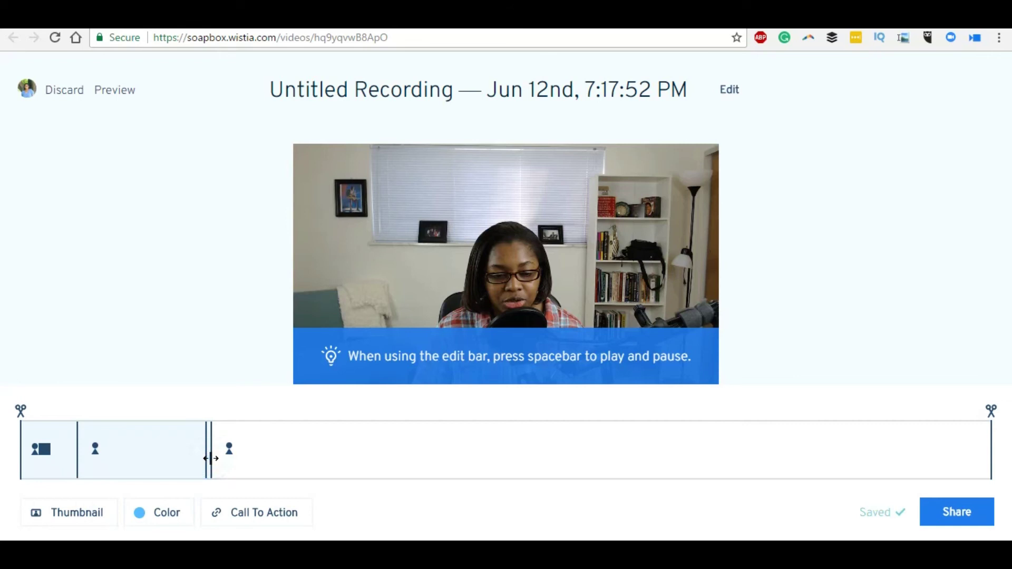
{"action": "left_click_drag", "start_coordinate": [222, 460], "coordinate": [323, 453]}
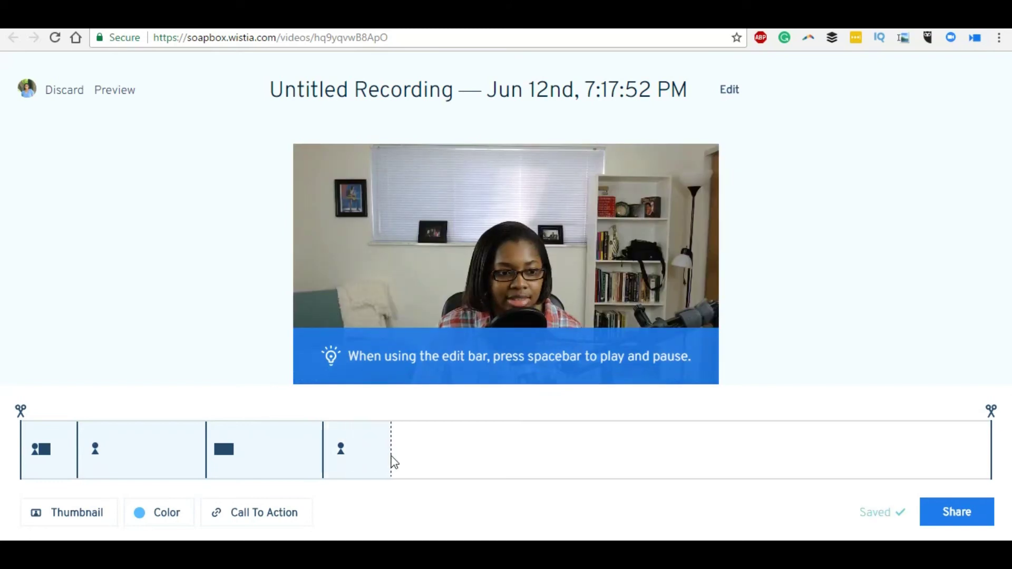
Step: Split off a new section at the playhead, making the fourth section screen-only and the fifth camera-only
{"action": "left_click", "coordinate": [482, 470]}
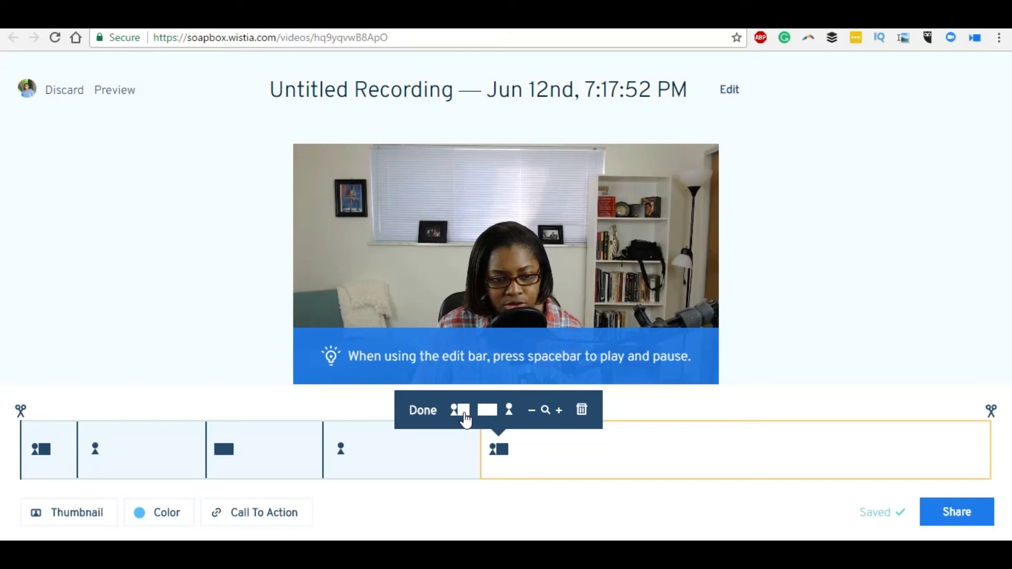
{"action": "left_click", "coordinate": [377, 456]}
{"action": "left_click", "coordinate": [425, 422]}
{"action": "left_click", "coordinate": [339, 450]}
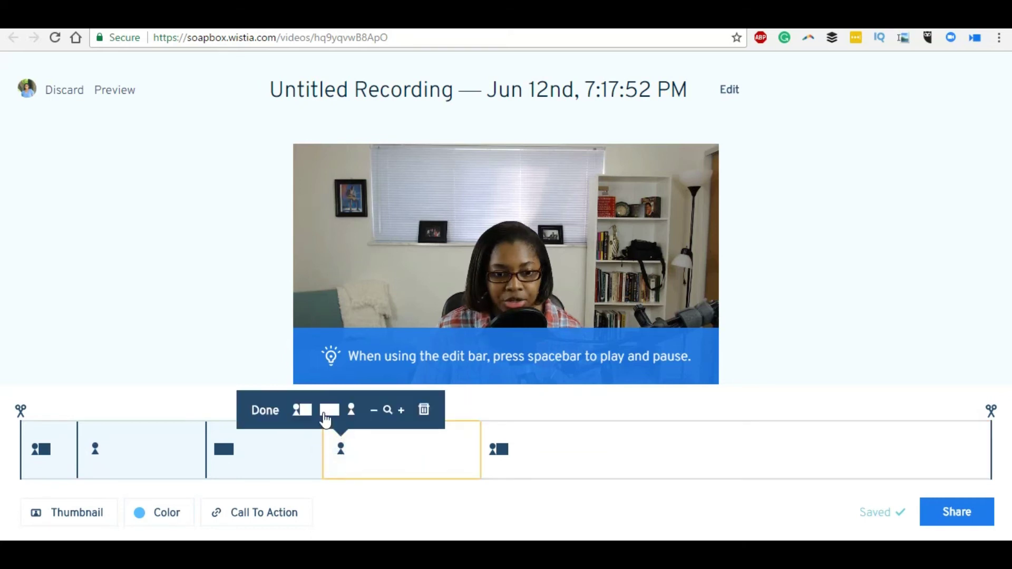
{"action": "left_click", "coordinate": [327, 411]}
{"action": "left_click", "coordinate": [498, 448]}
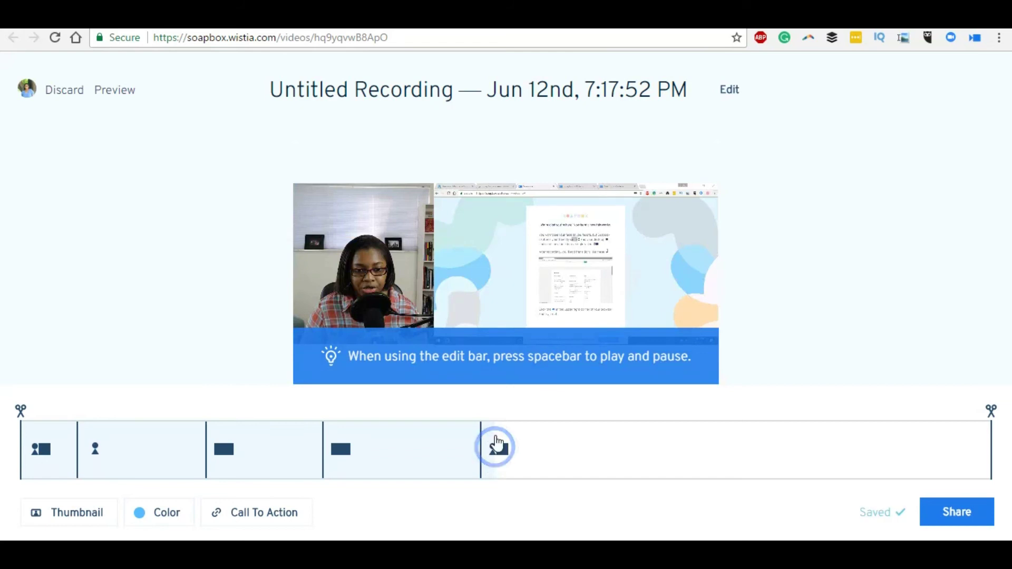
{"action": "left_click", "coordinate": [510, 410]}
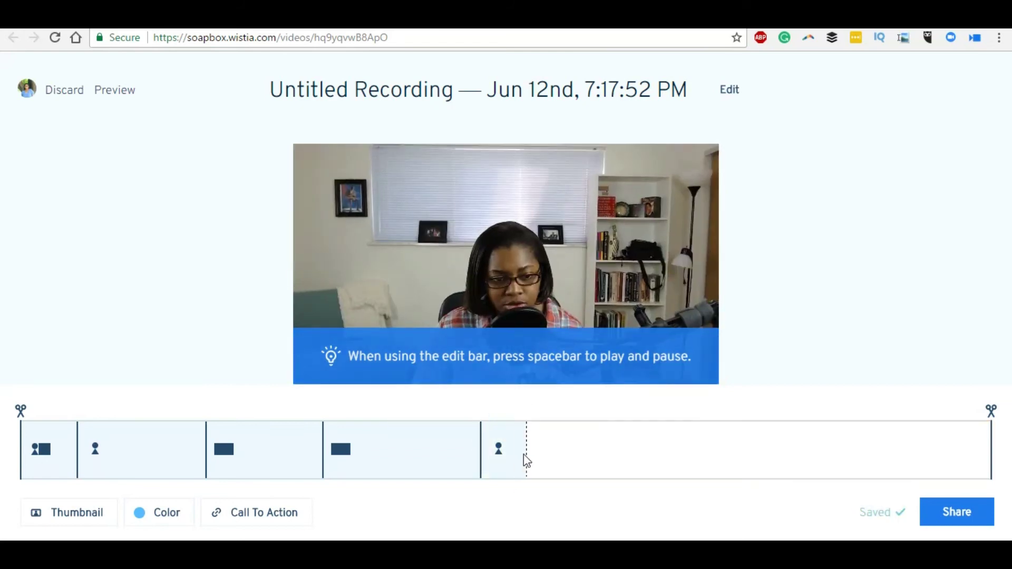
Step: Drag the fourth/fifth boundary right so the closing camera-only section starts later, then preview
{"action": "left_click_drag", "start_coordinate": [481, 452], "coordinate": [534, 452]}
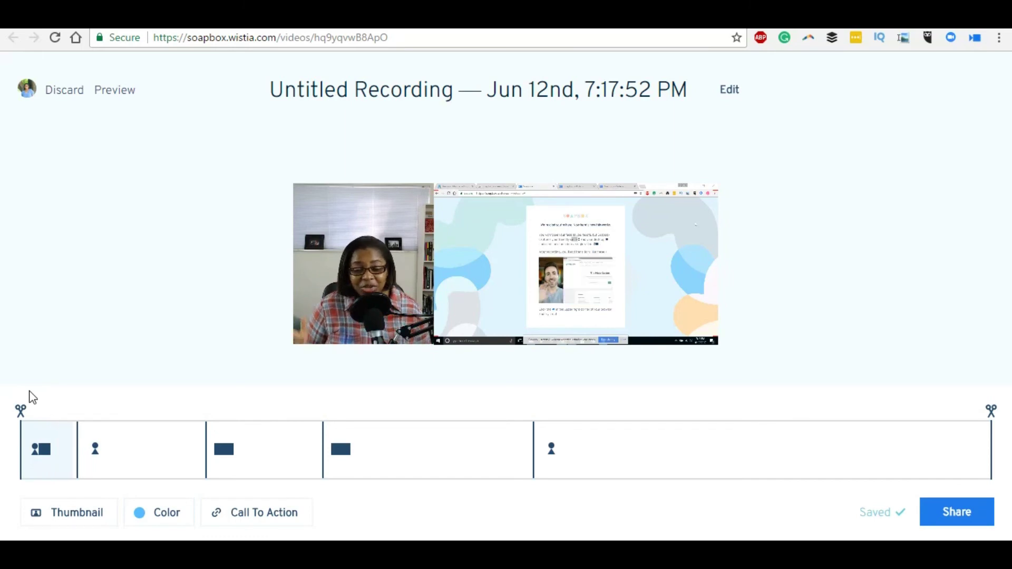
{"action": "mouse_move", "coordinate": [373, 317]}
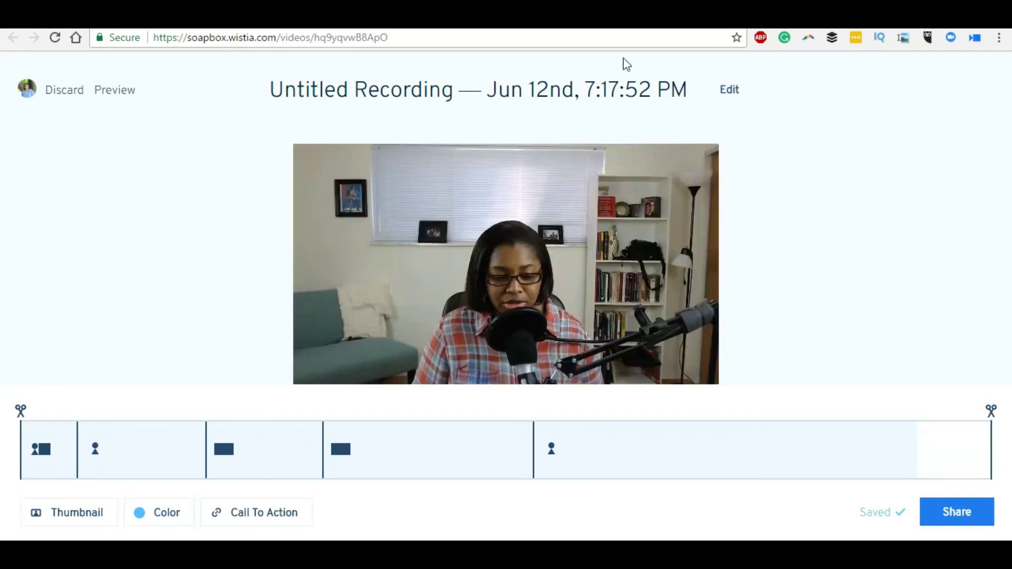
Step: Rename the video to 'Test Video'
{"action": "left_click", "coordinate": [730, 95]}
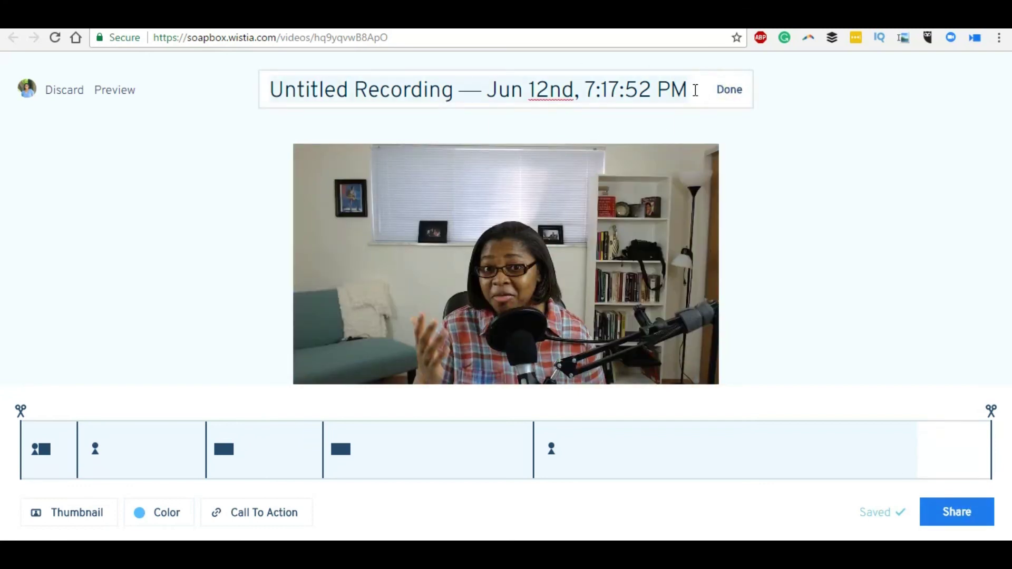
{"action": "key", "text": "ctrl+a"}
{"action": "type", "text": "Test Video"}
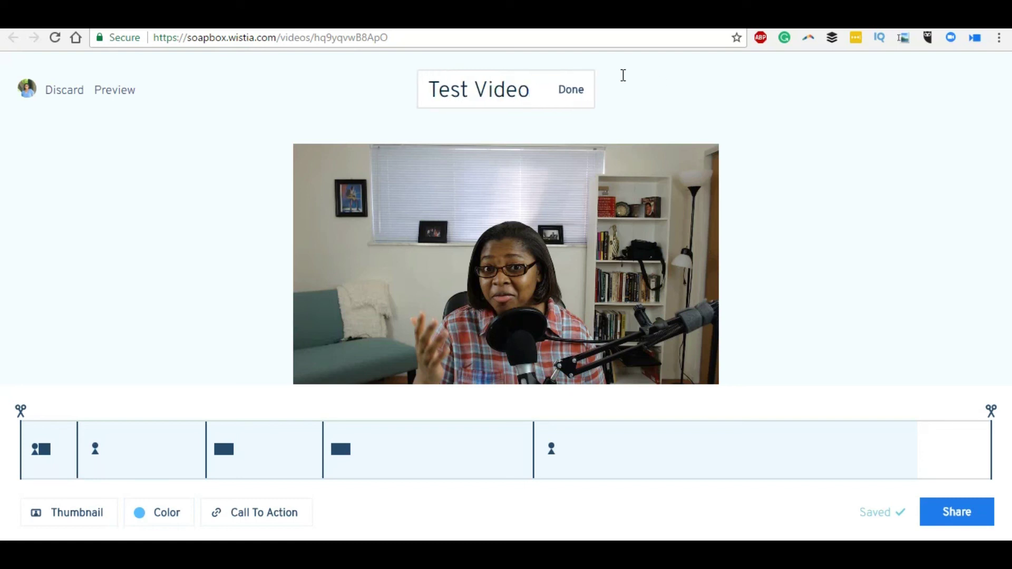
{"action": "left_click", "coordinate": [579, 91]}
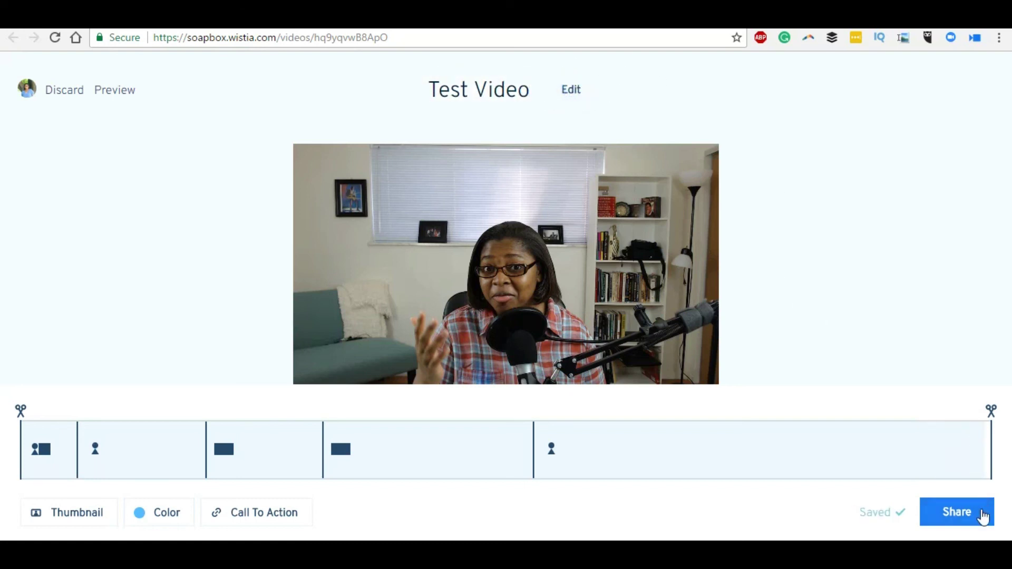
Step: Copy the video's public page link from the Share options
{"action": "left_click", "coordinate": [981, 514]}
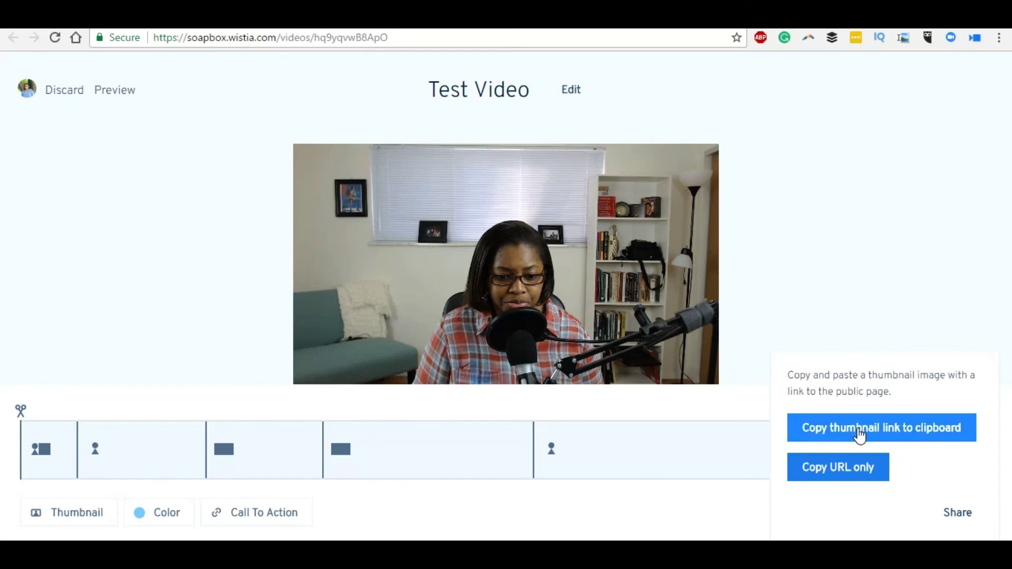
{"action": "left_click", "coordinate": [844, 473]}
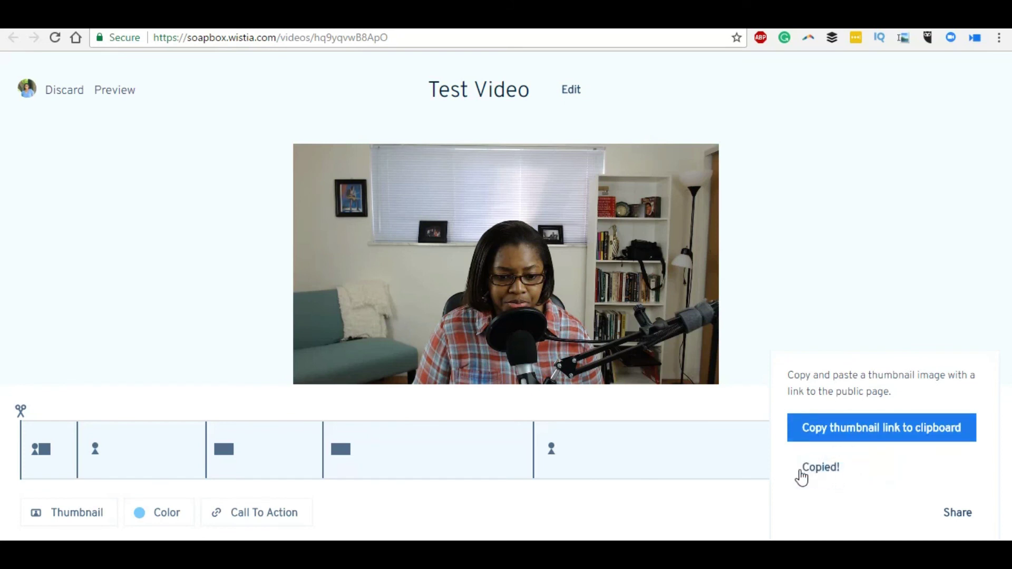
{"action": "left_click", "coordinate": [952, 514]}
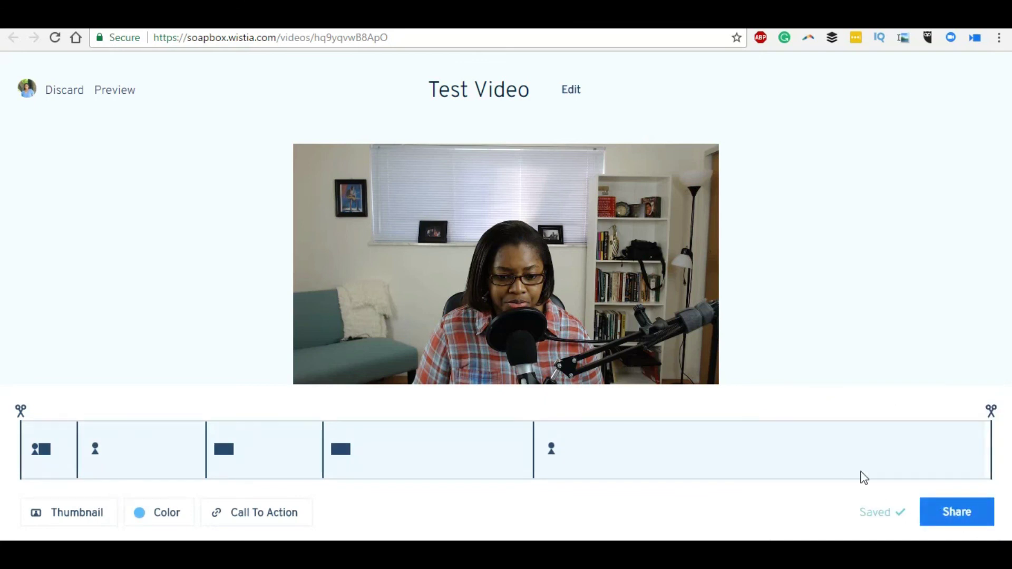